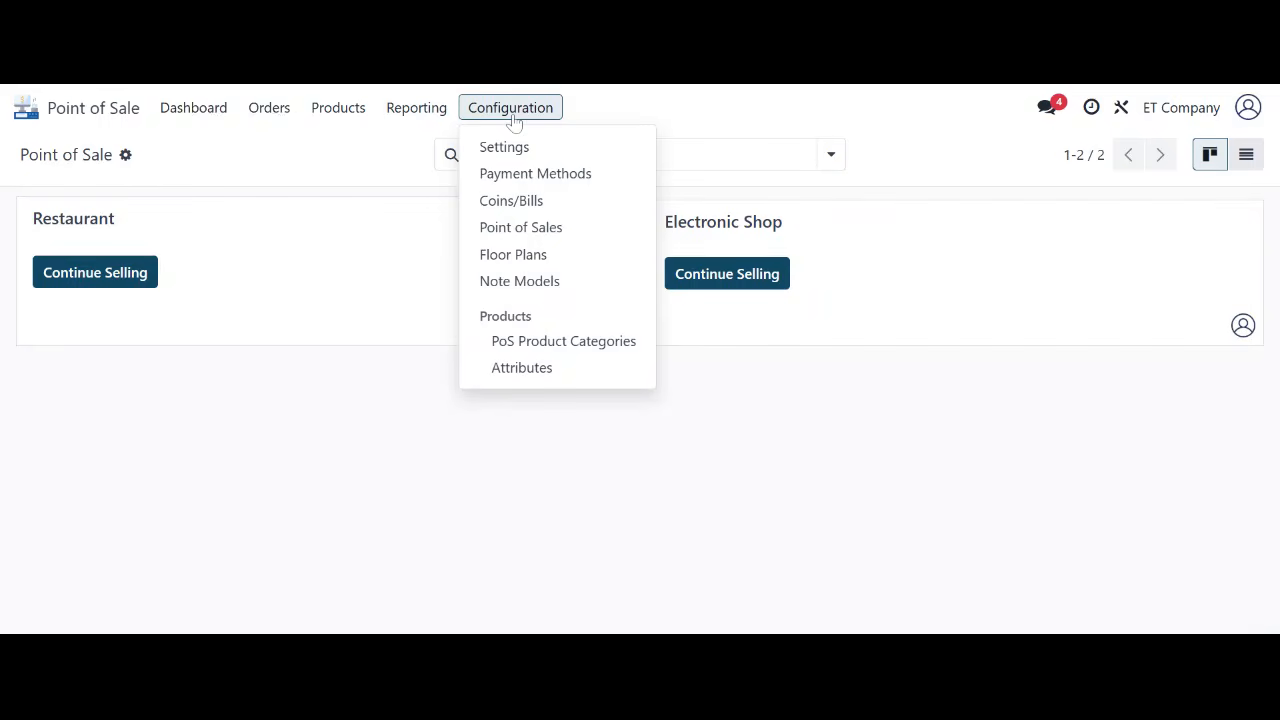
pyautogui.click(514, 177)
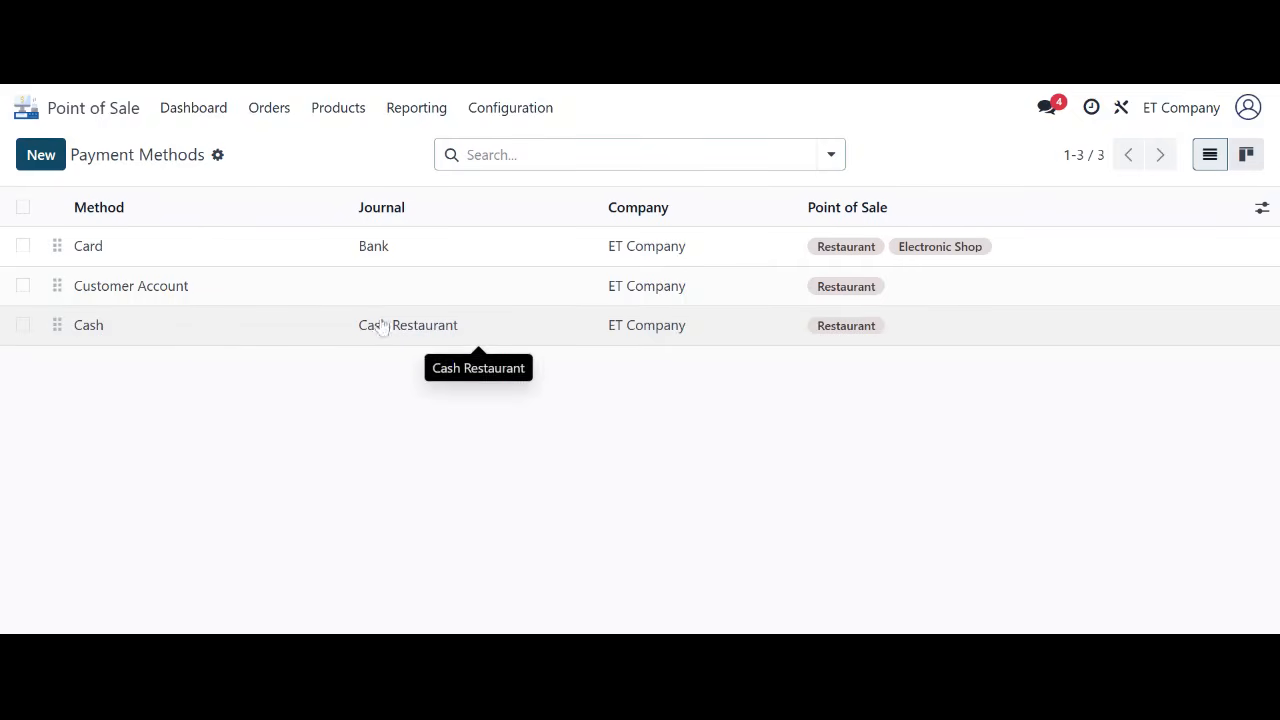
pyautogui.click(44, 160)
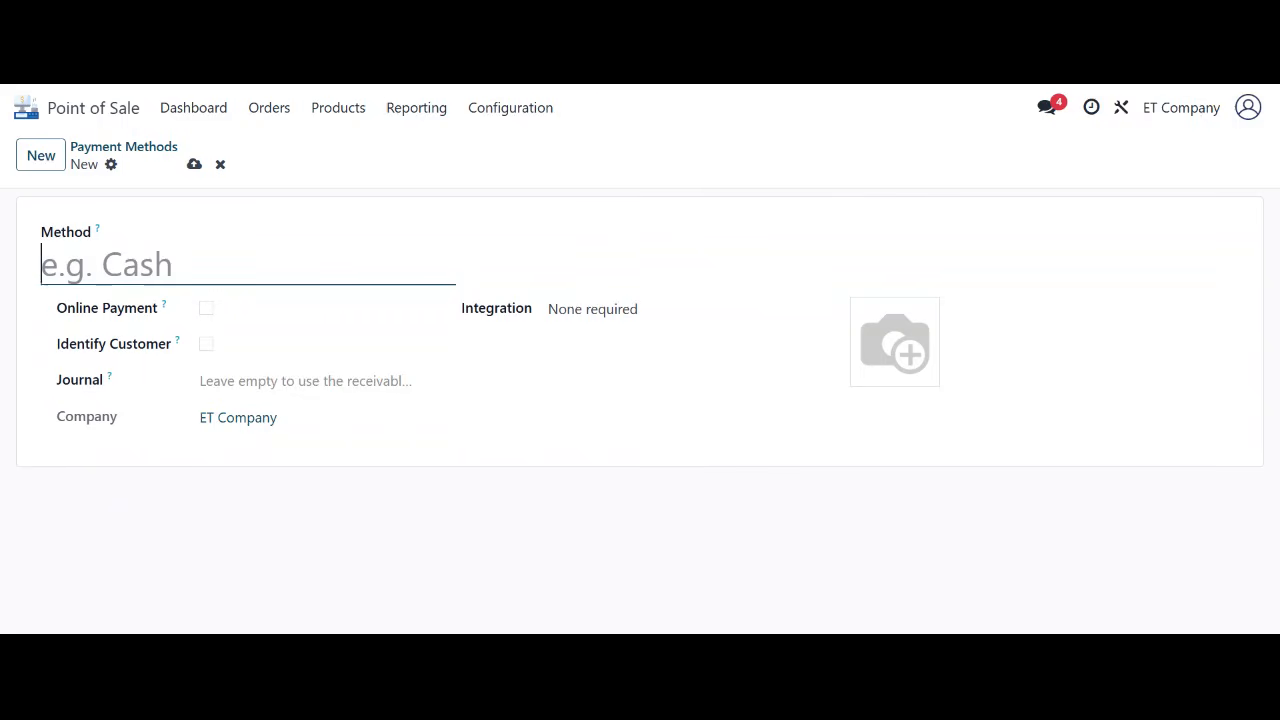
pyautogui.write('Cash')
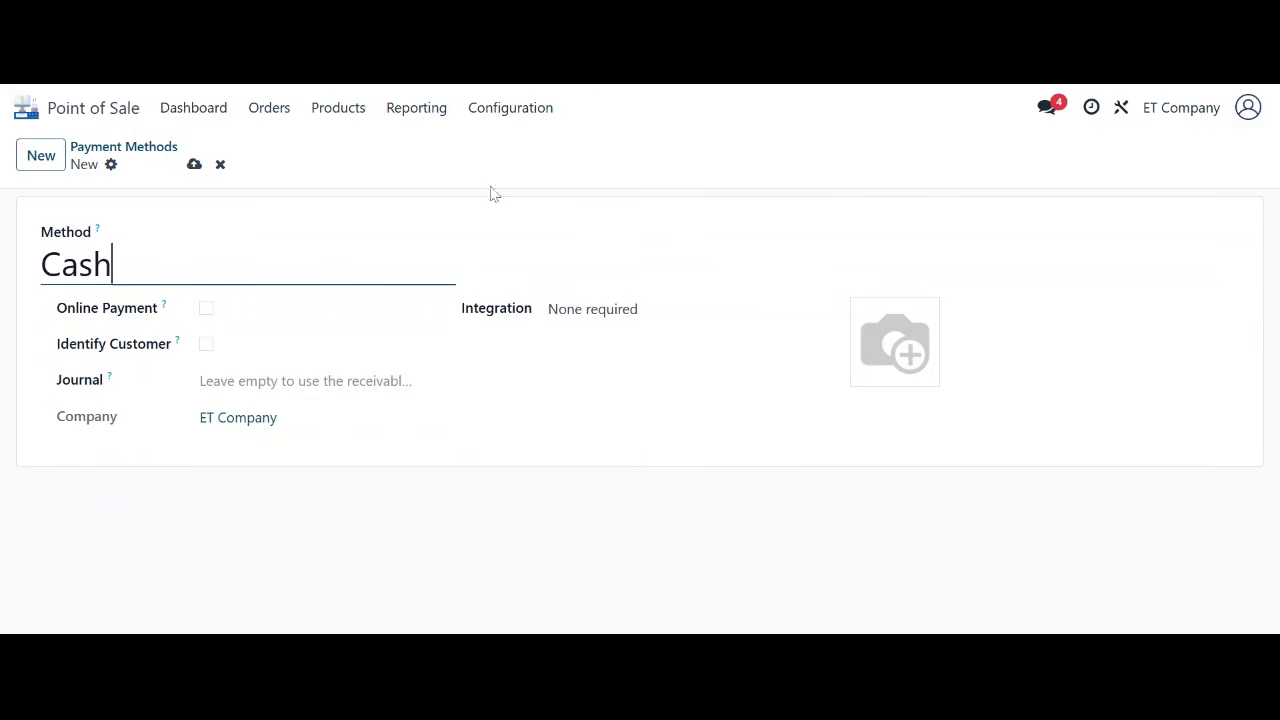
pyautogui.click(220, 164)
pyautogui.click(63, 118)
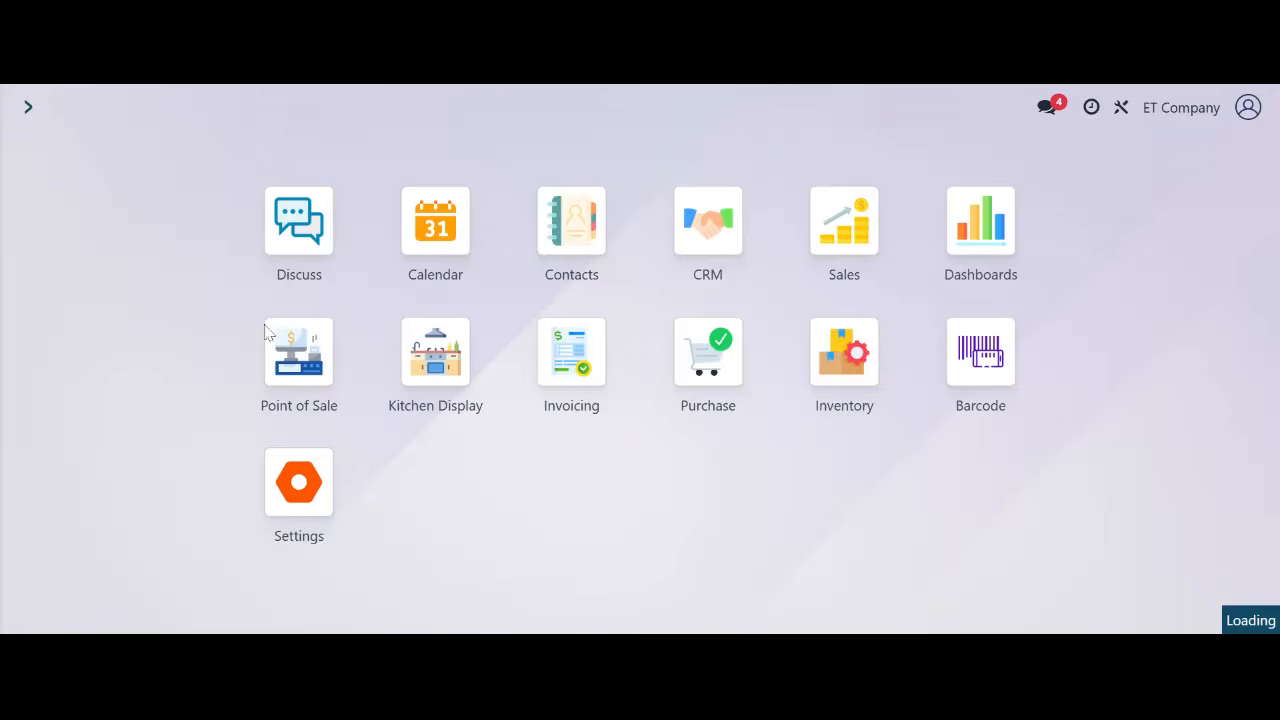
pyautogui.click(290, 358)
pyautogui.click(496, 115)
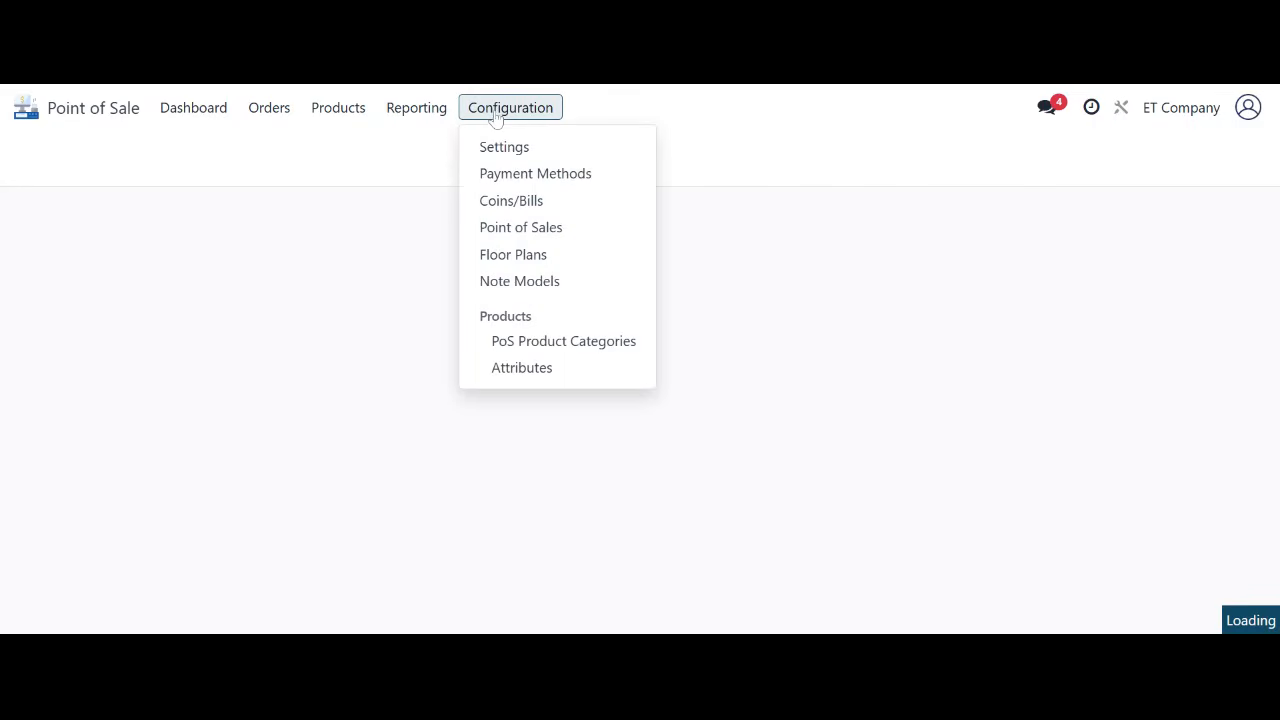
pyautogui.click(557, 181)
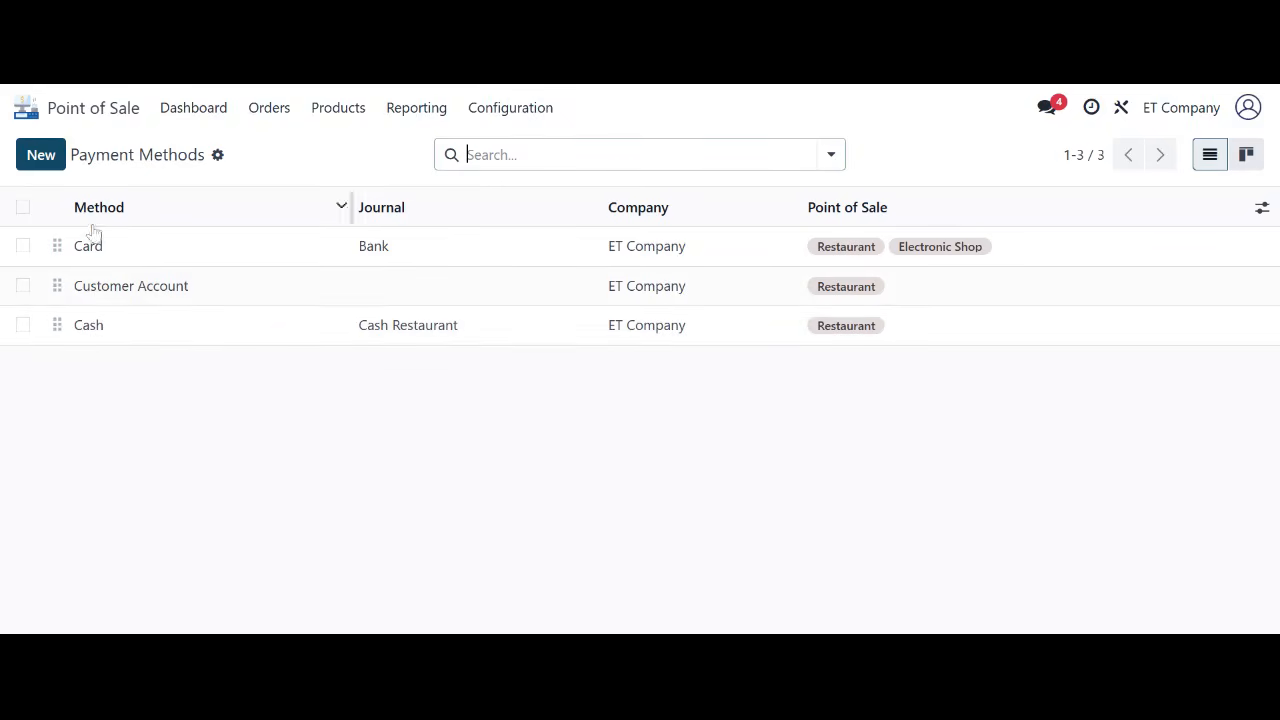
pyautogui.click(40, 166)
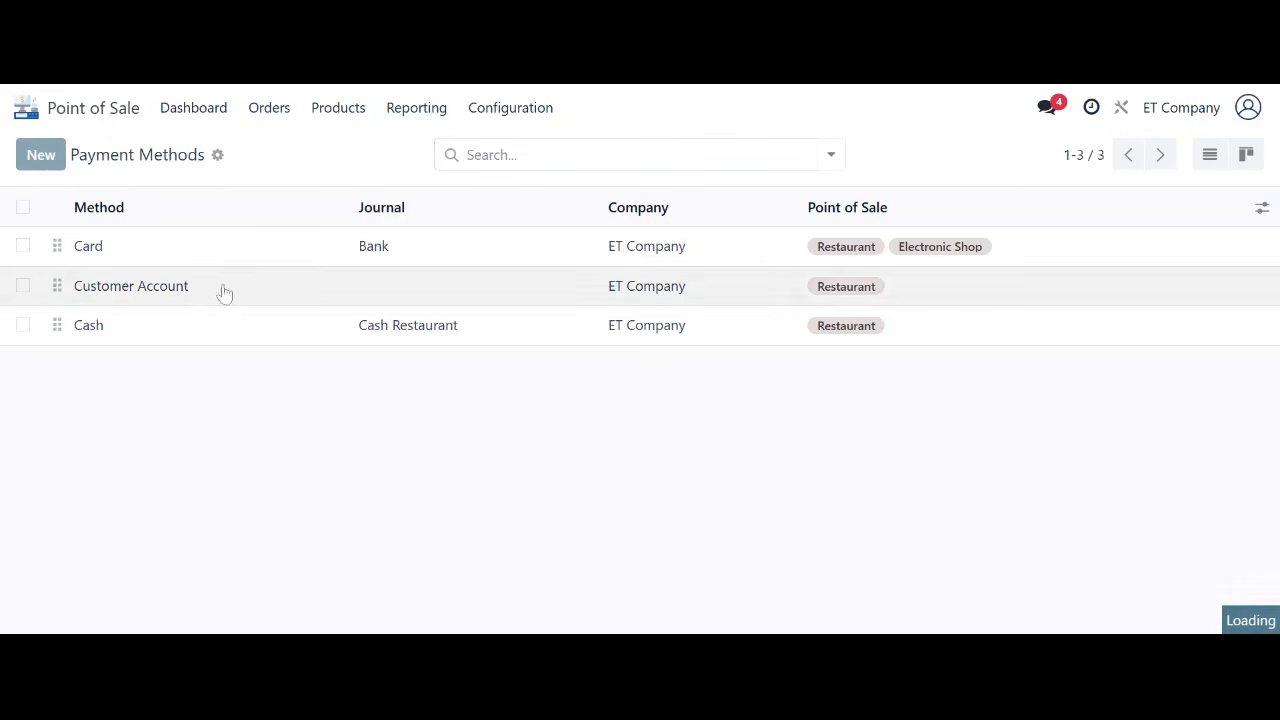
pyautogui.write('C')
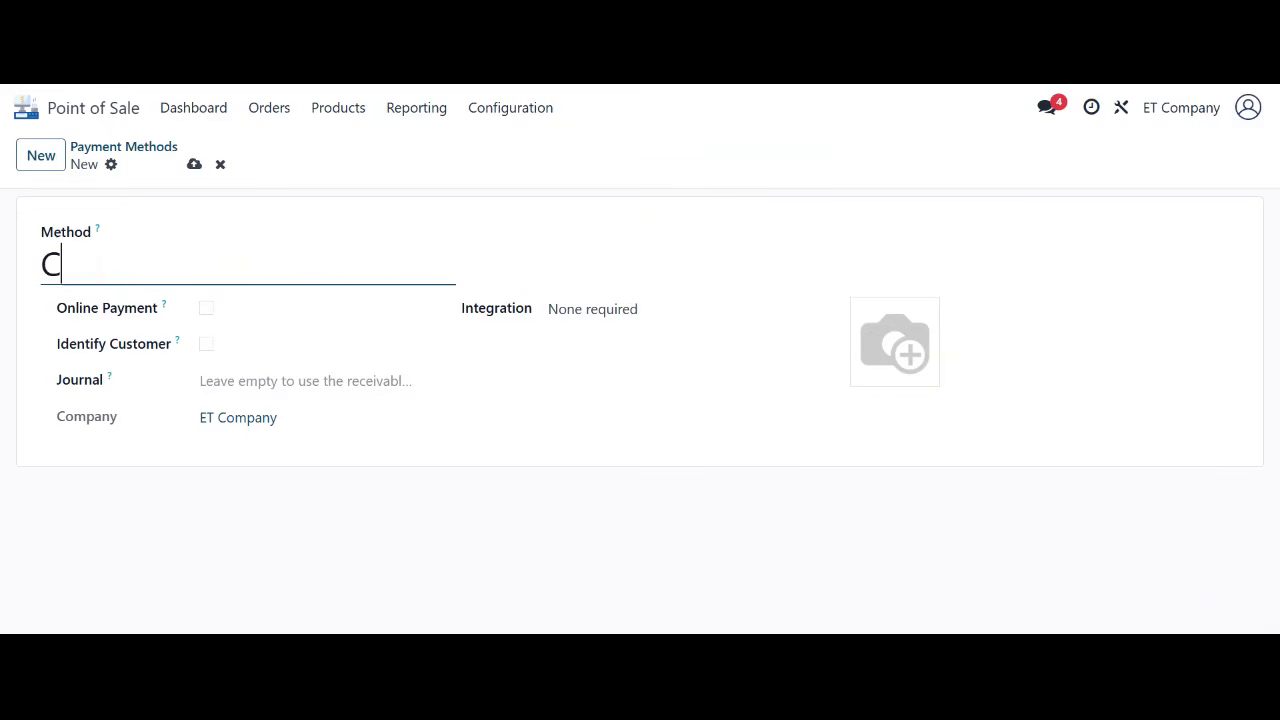
pyautogui.write('ash Furni')
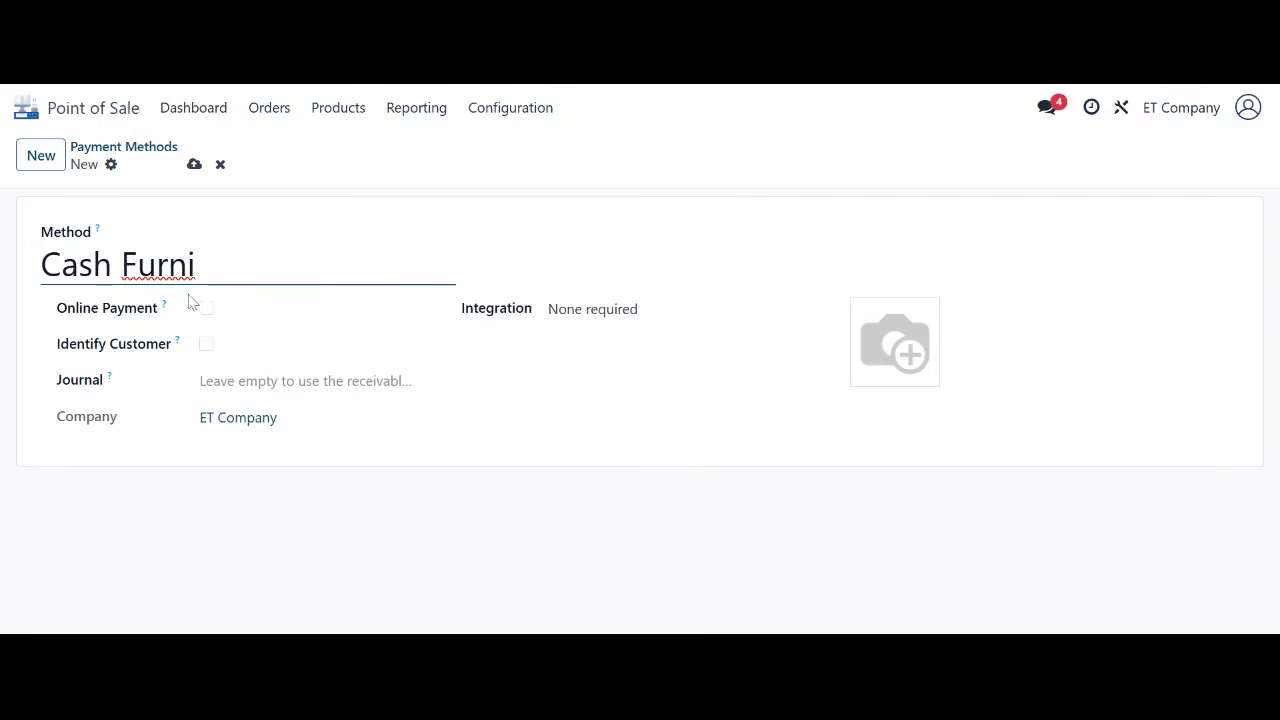
pyautogui.click(194, 117)
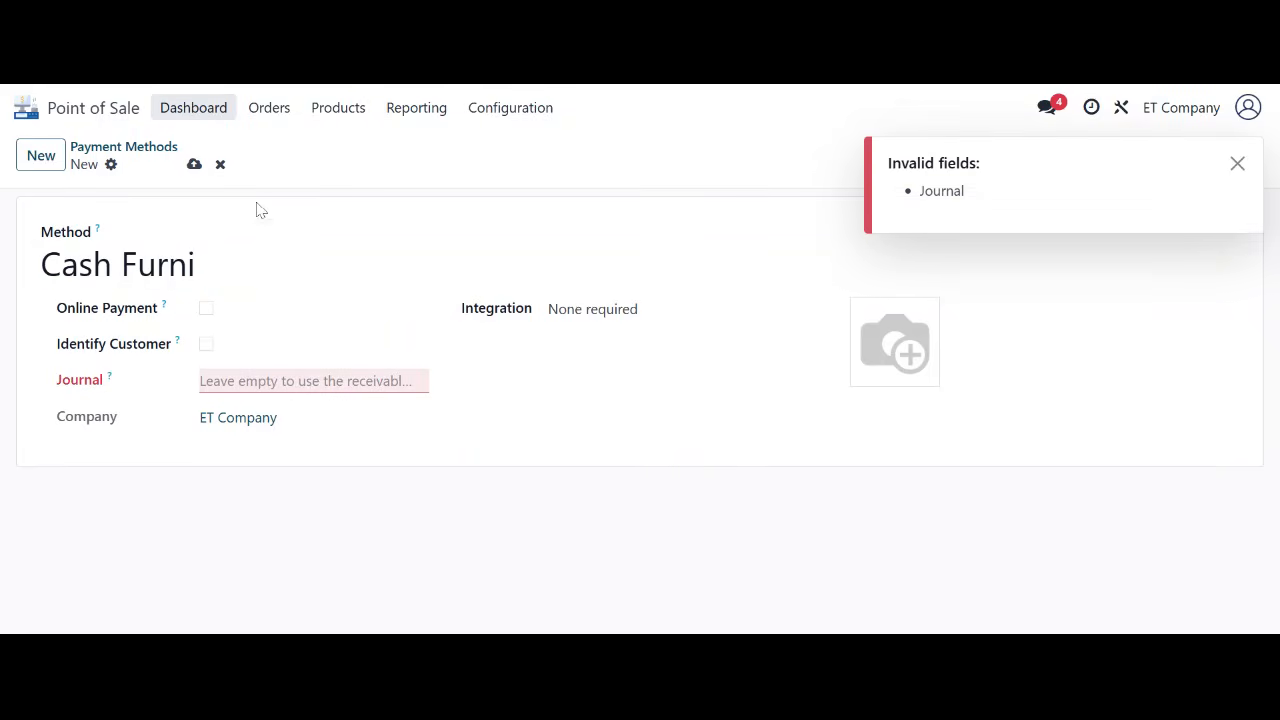
pyautogui.click(220, 164)
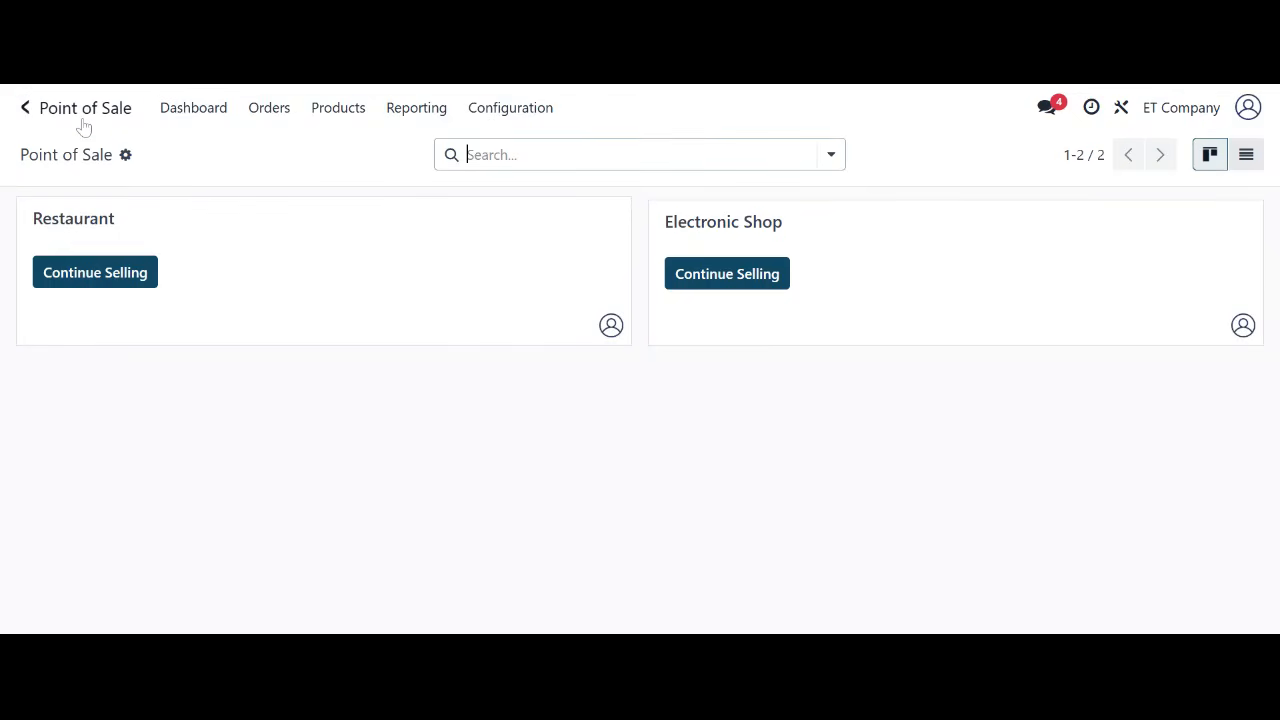
pyautogui.click(84, 127)
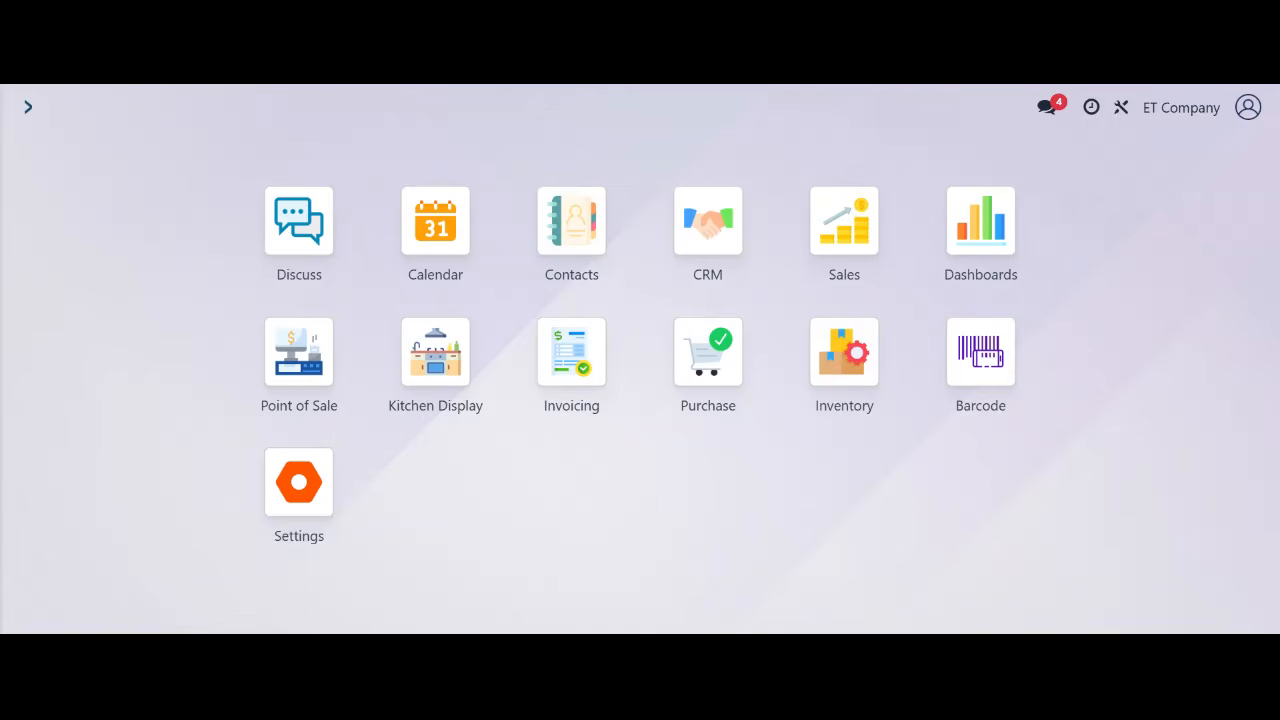
# Step: Open the list of payment methods in the Point of Sale configuration
pyautogui.click(295, 384)
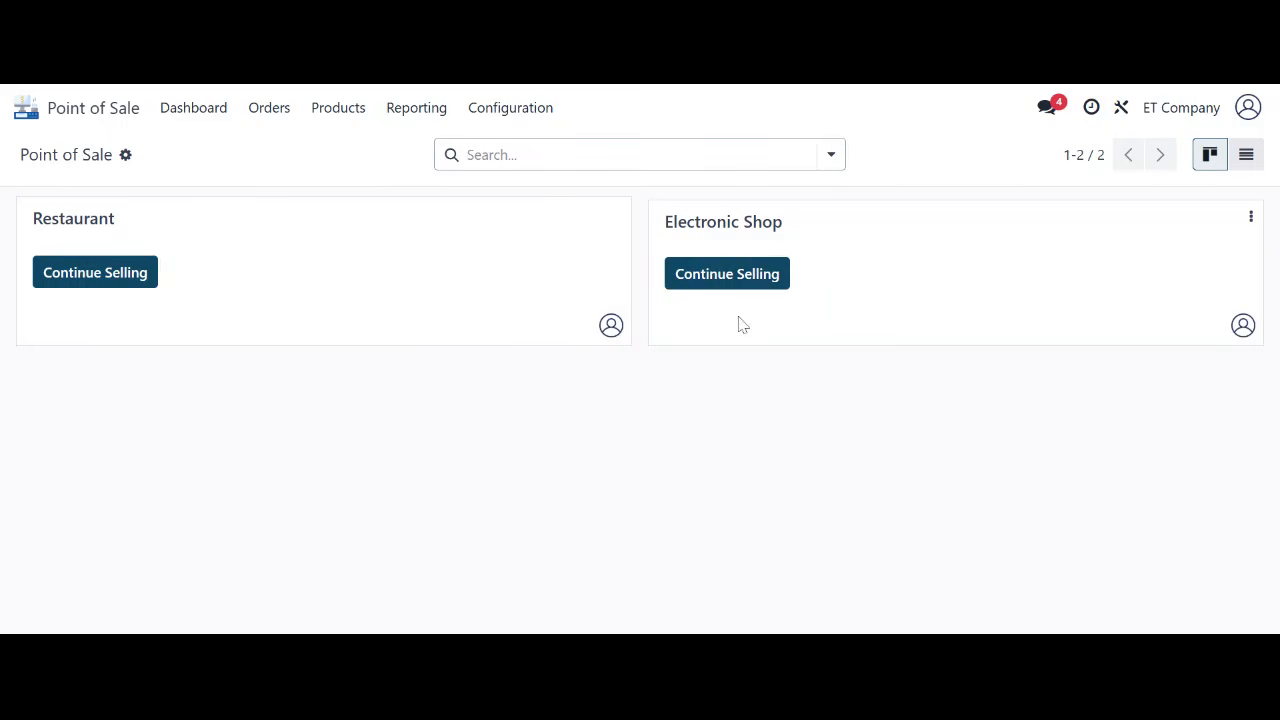
pyautogui.click(546, 121)
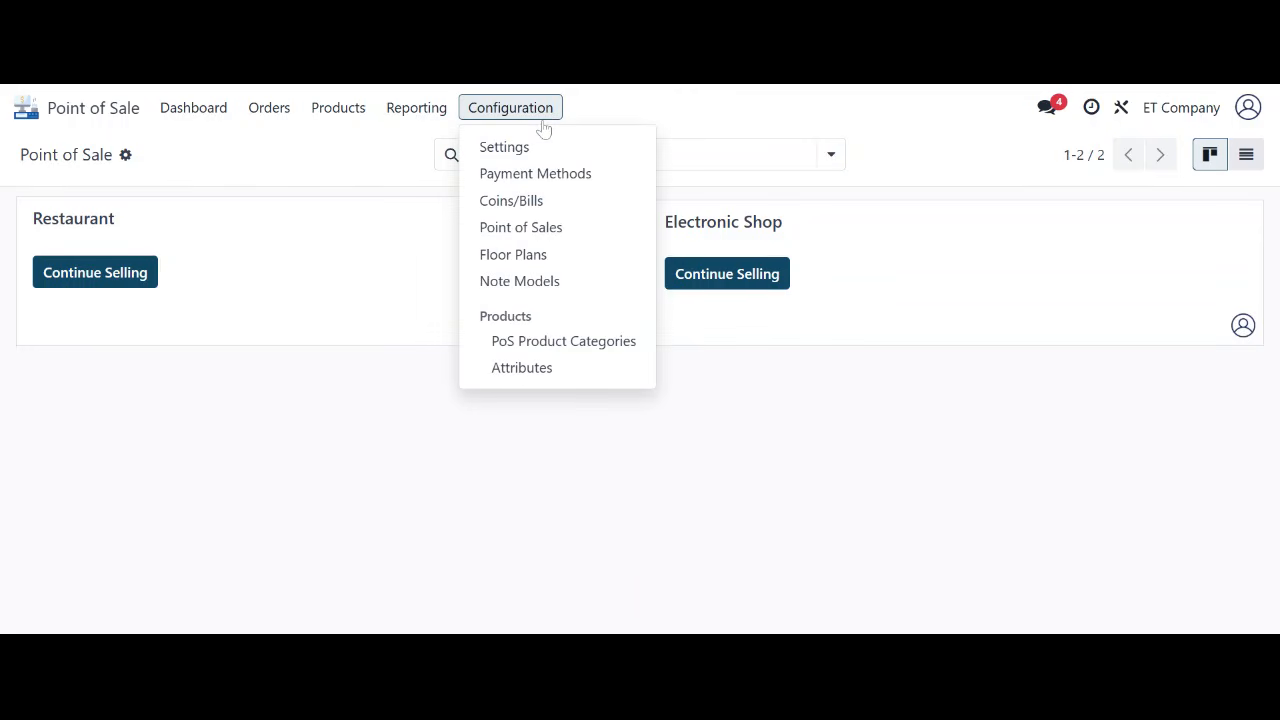
pyautogui.click(503, 177)
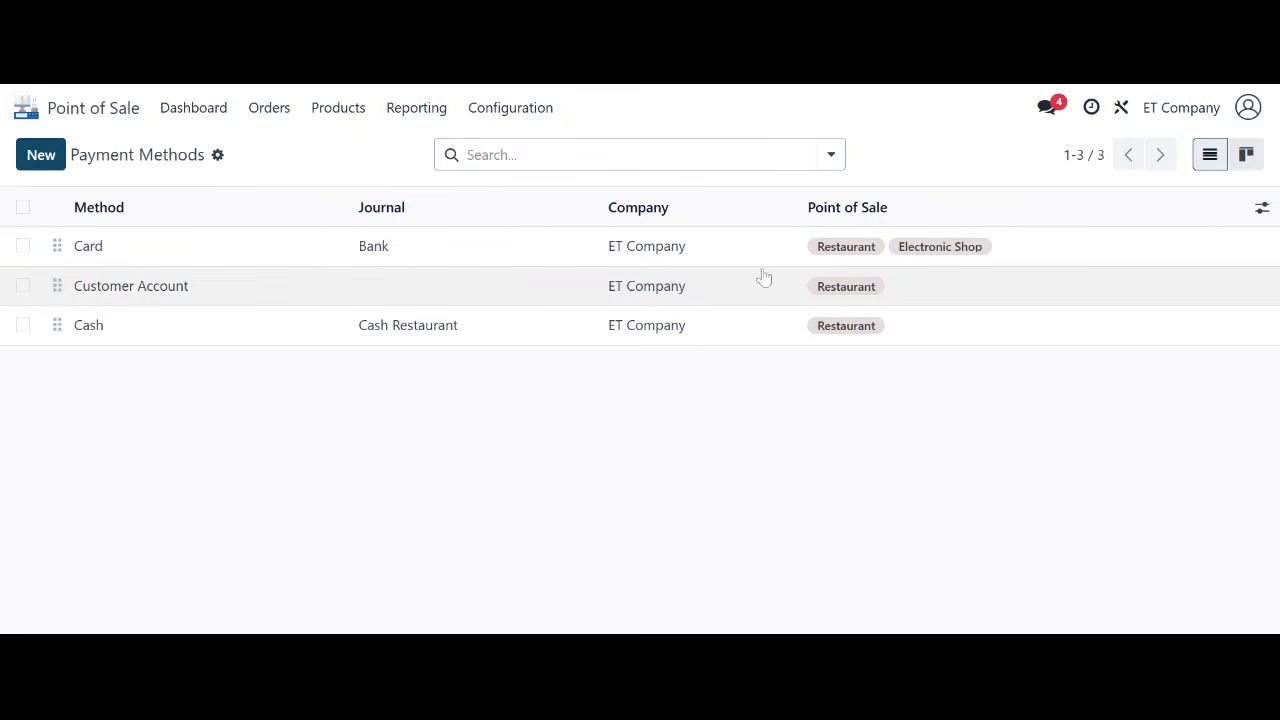
# Step: Examine the Customer Account payment method and its available journal choices, and return to the payment methods list
pyautogui.click(902, 291)
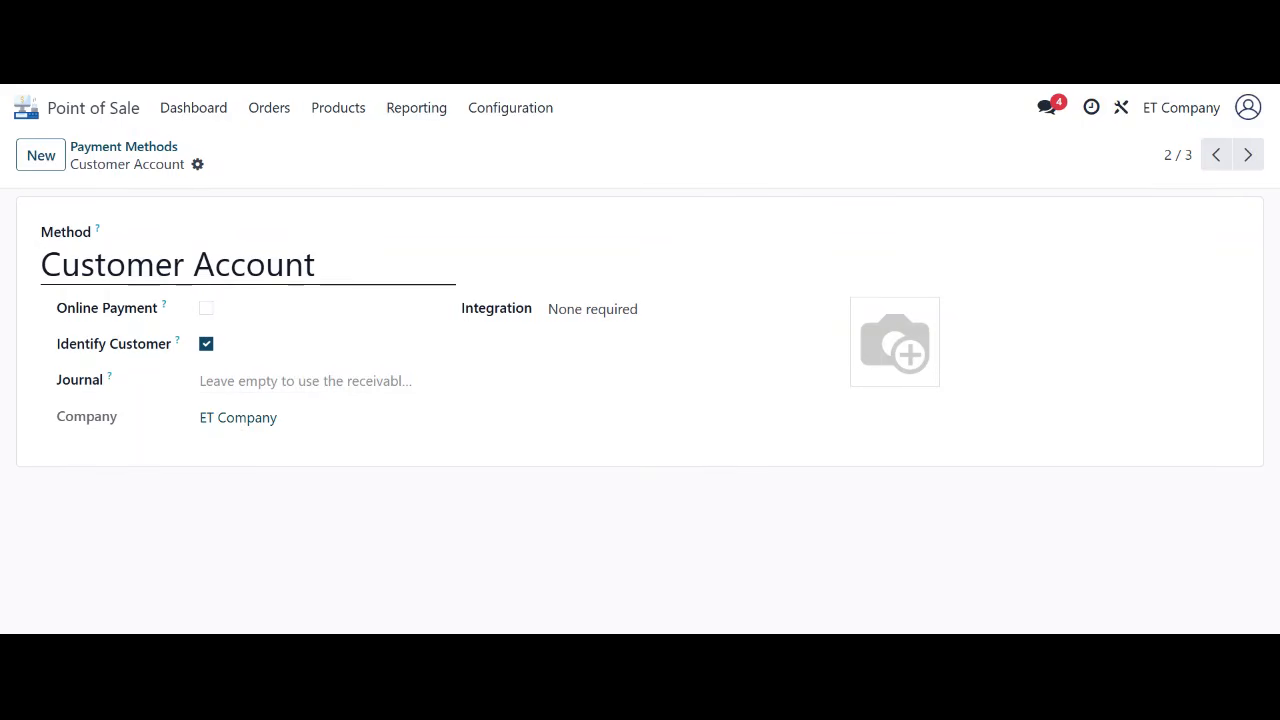
pyautogui.click(305, 381)
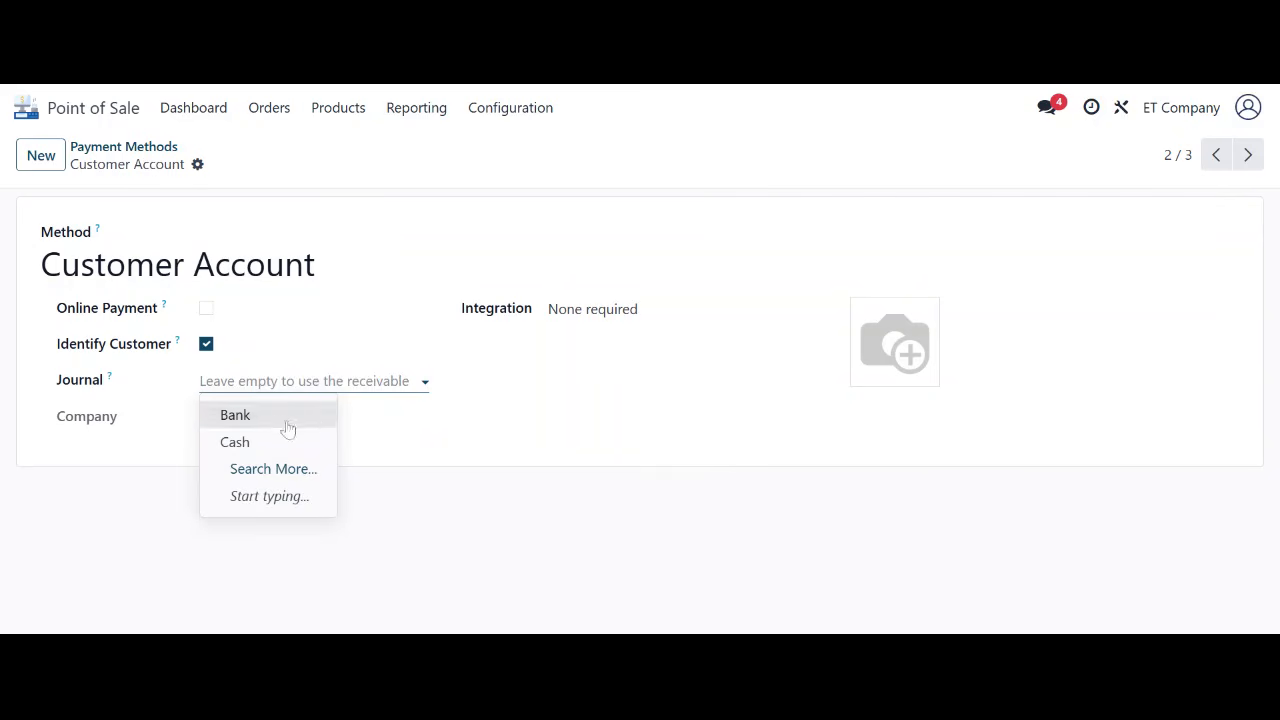
pyautogui.click(125, 150)
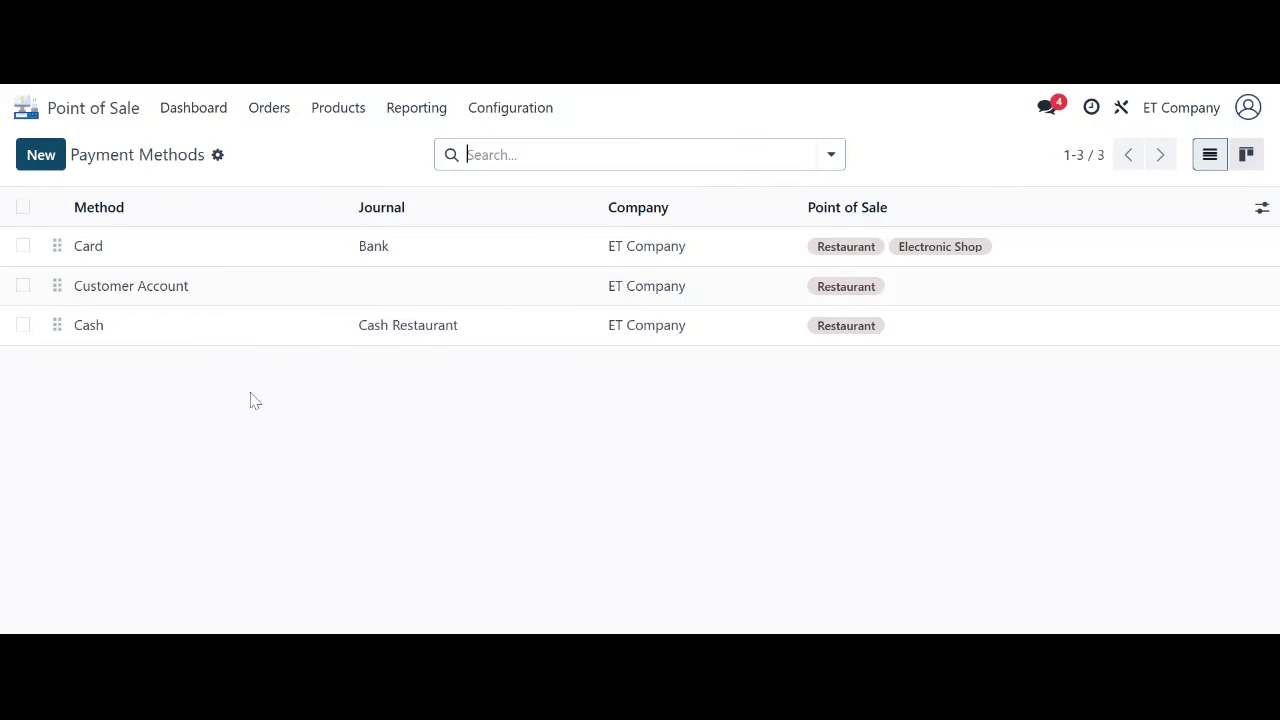
# Step: Start a new payment method and name it "Cash electronic shop"
pyautogui.click(30, 153)
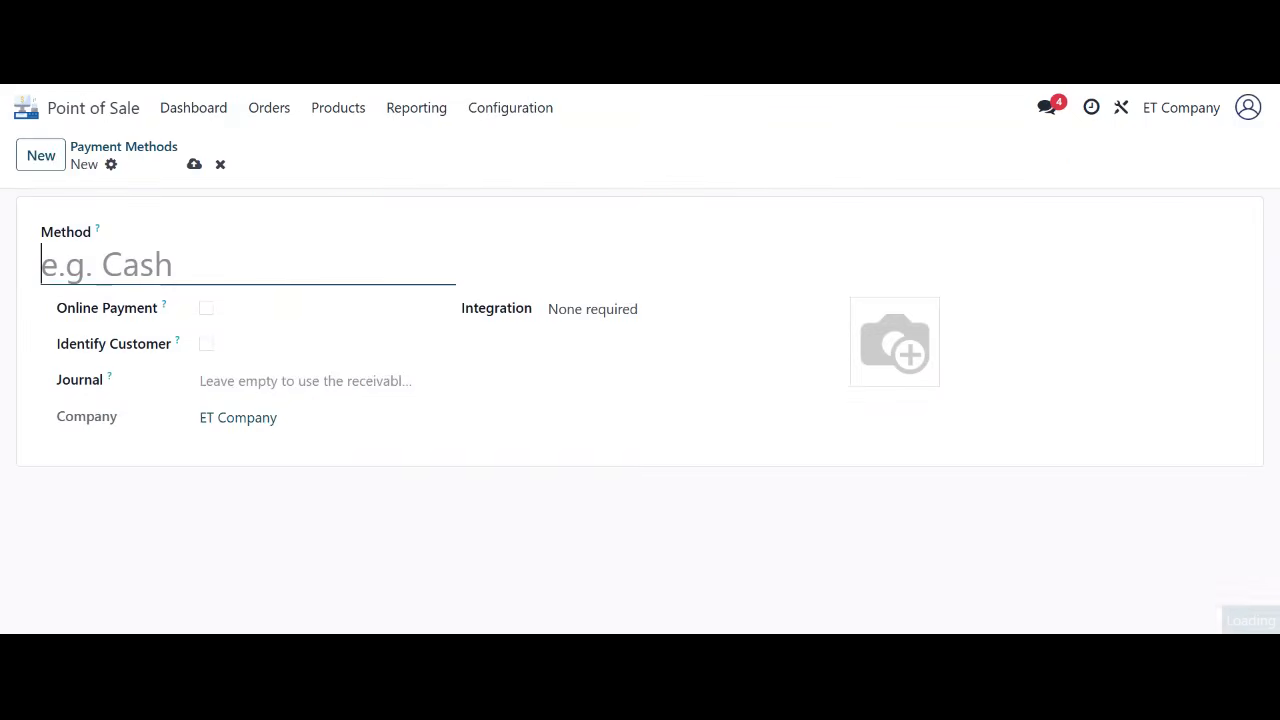
pyautogui.write('Cash e')
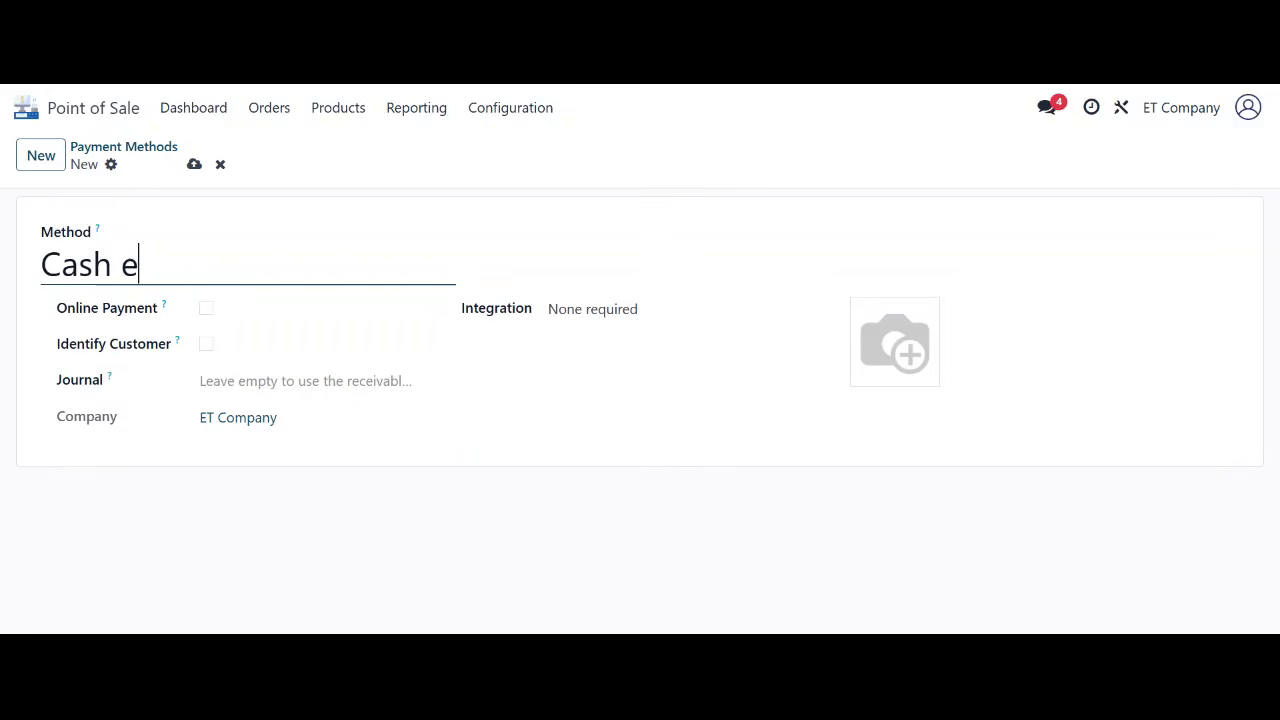
pyautogui.write('lectro')
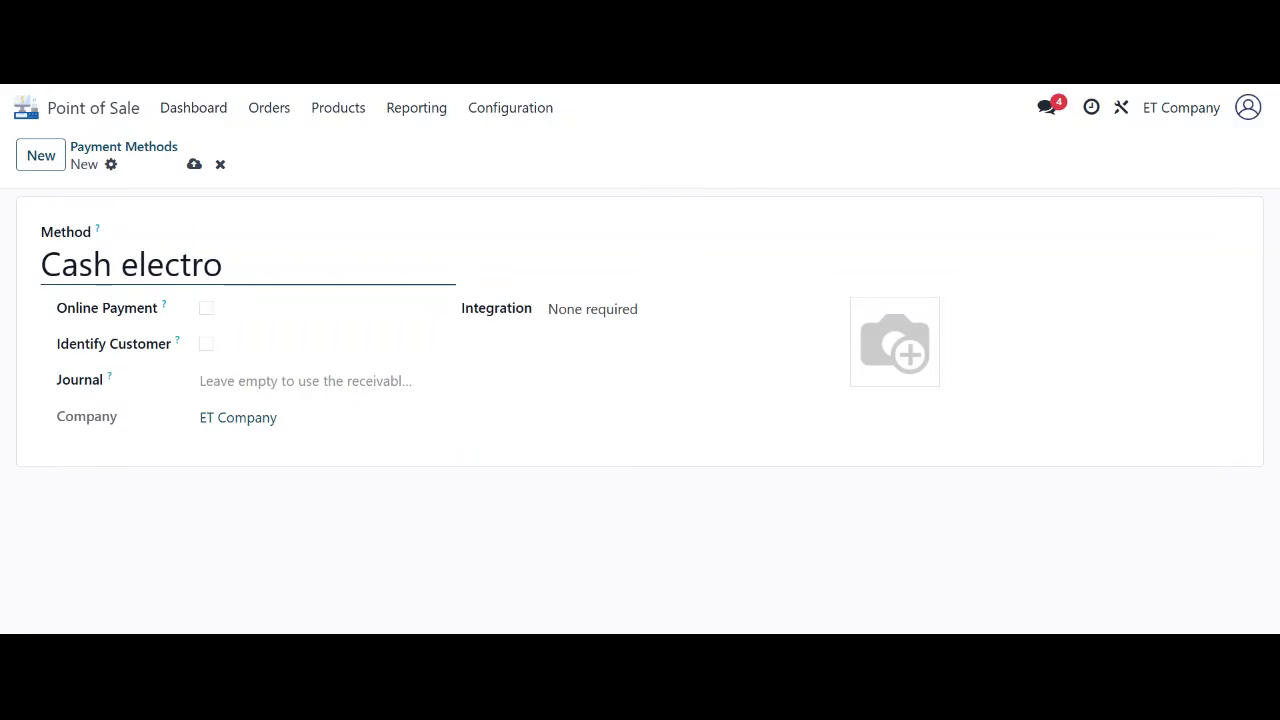
pyautogui.write('nic shop')
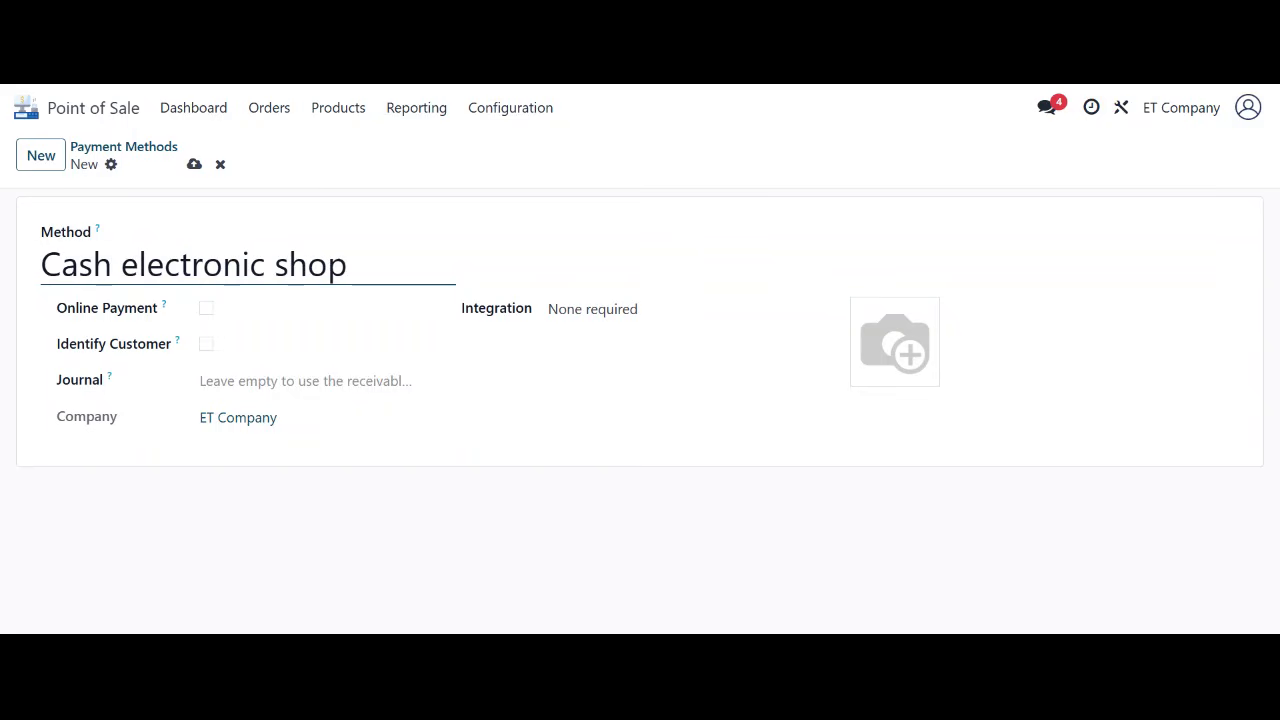
pyautogui.click(121, 265)
pyautogui.press('Right')
pyautogui.click(206, 308)
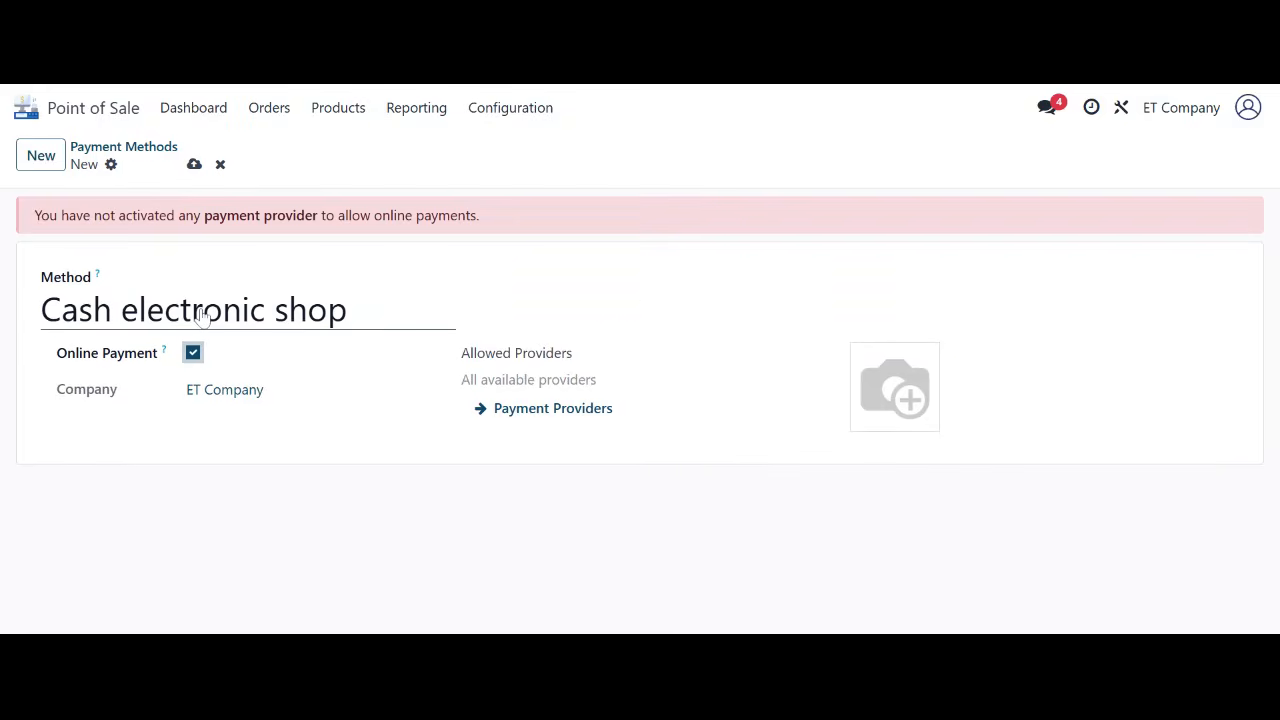
pyautogui.click(582, 377)
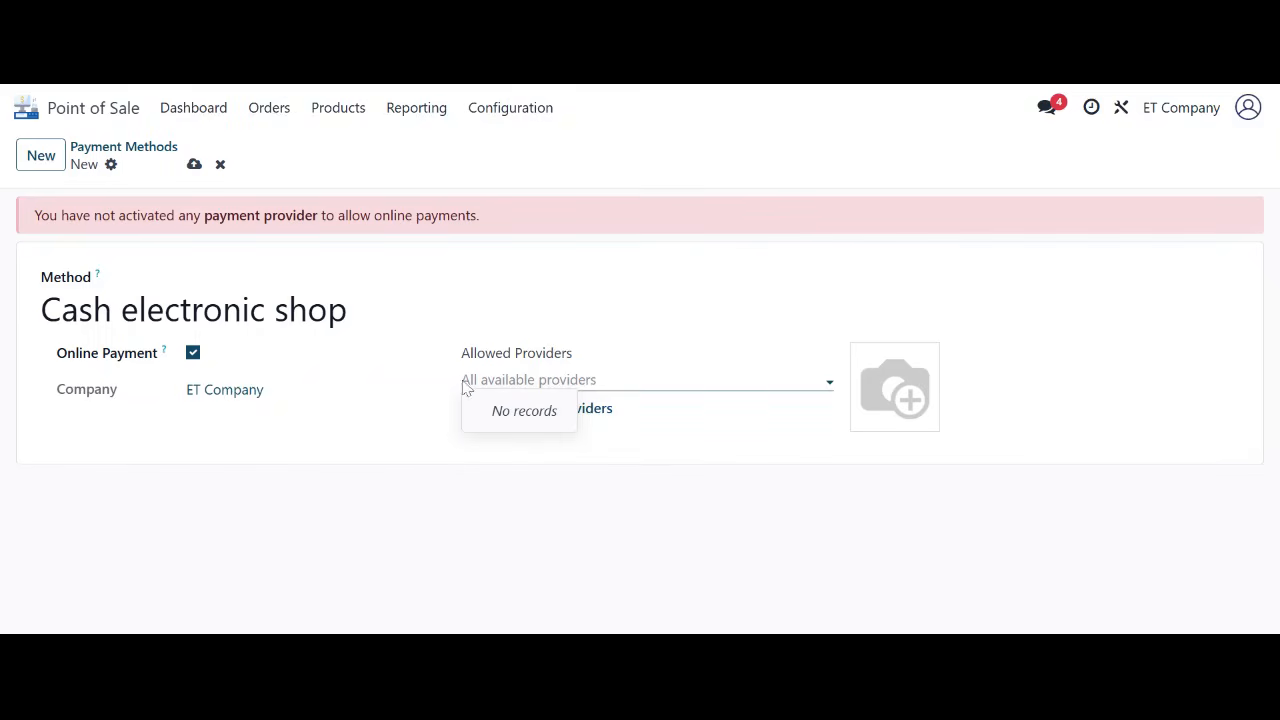
pyautogui.click(193, 352)
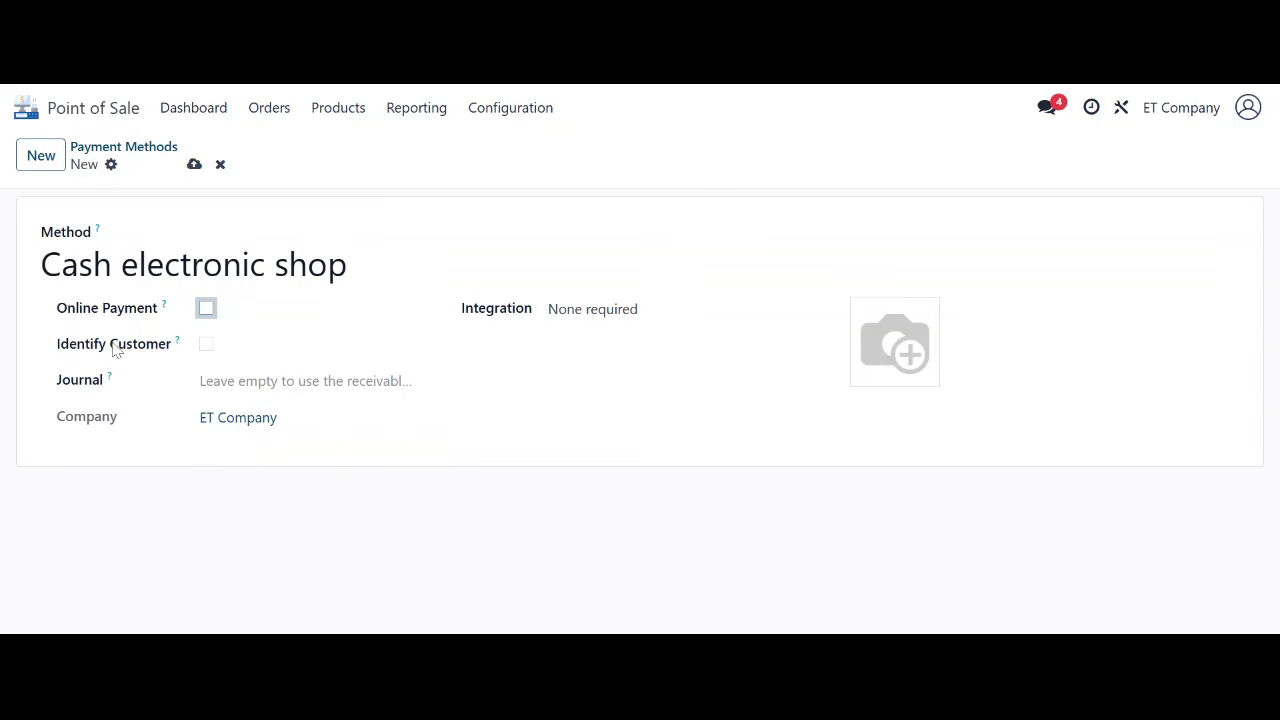
pyautogui.click(205, 345)
pyautogui.click(205, 345)
# Step: Start creating a new journal named "Cash Electronic" for the payment method and set its type to Cash
pyautogui.click(256, 379)
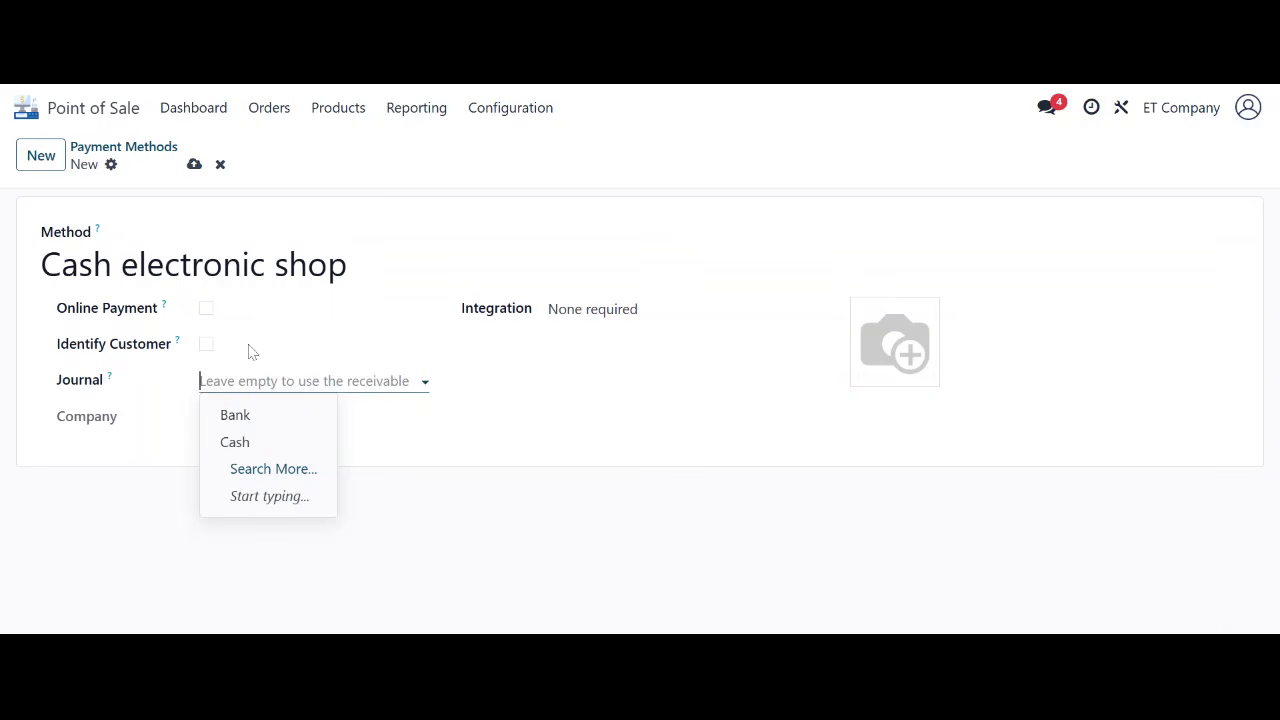
pyautogui.write('Cash E')
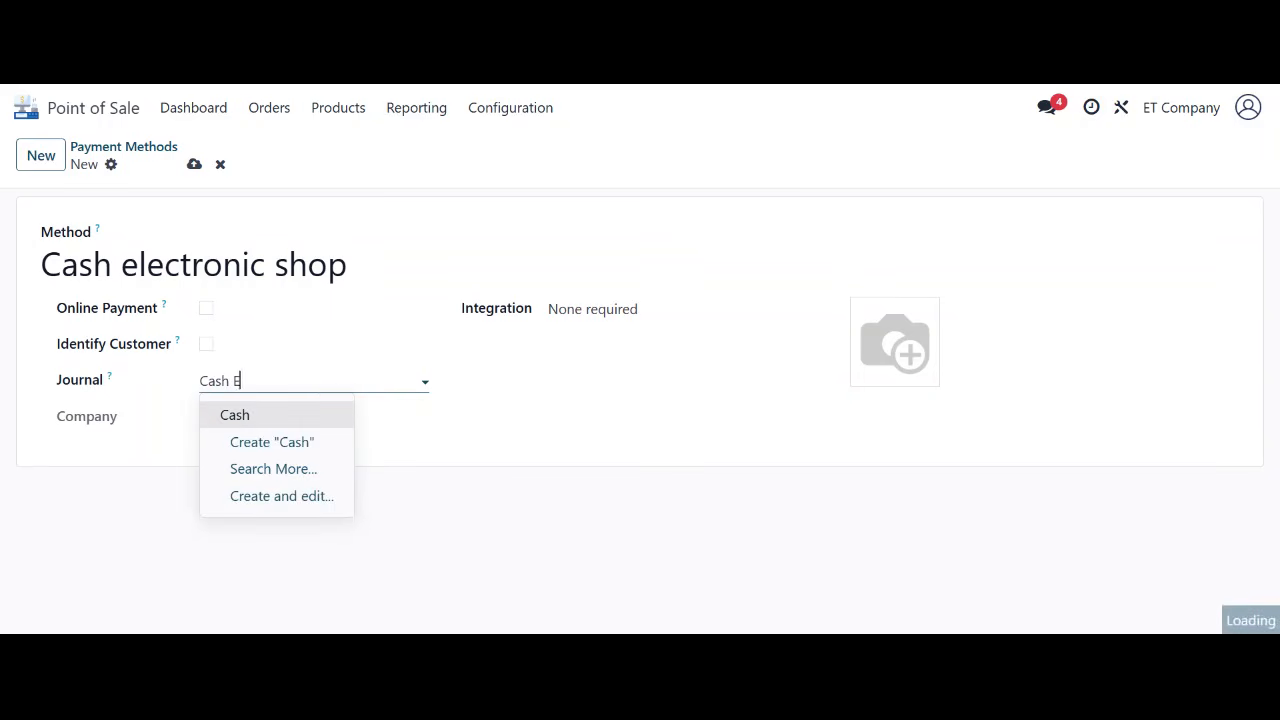
pyautogui.write('lectronic')
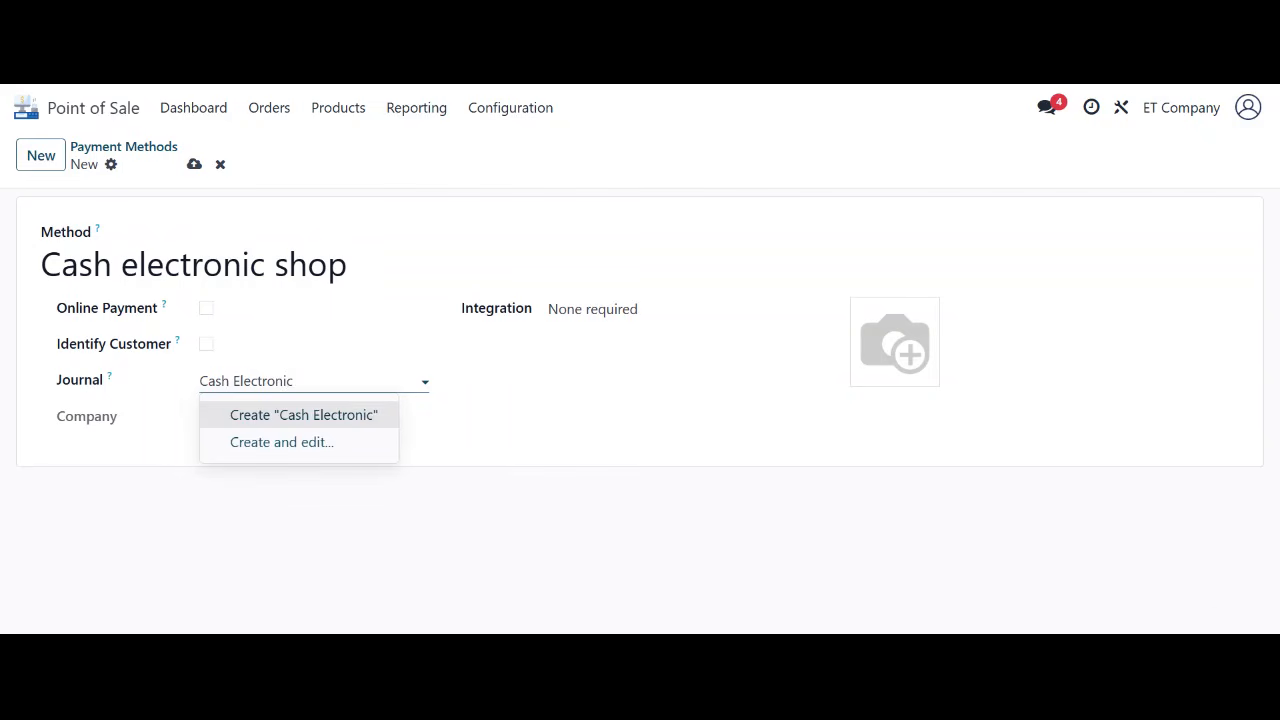
pyautogui.click(287, 447)
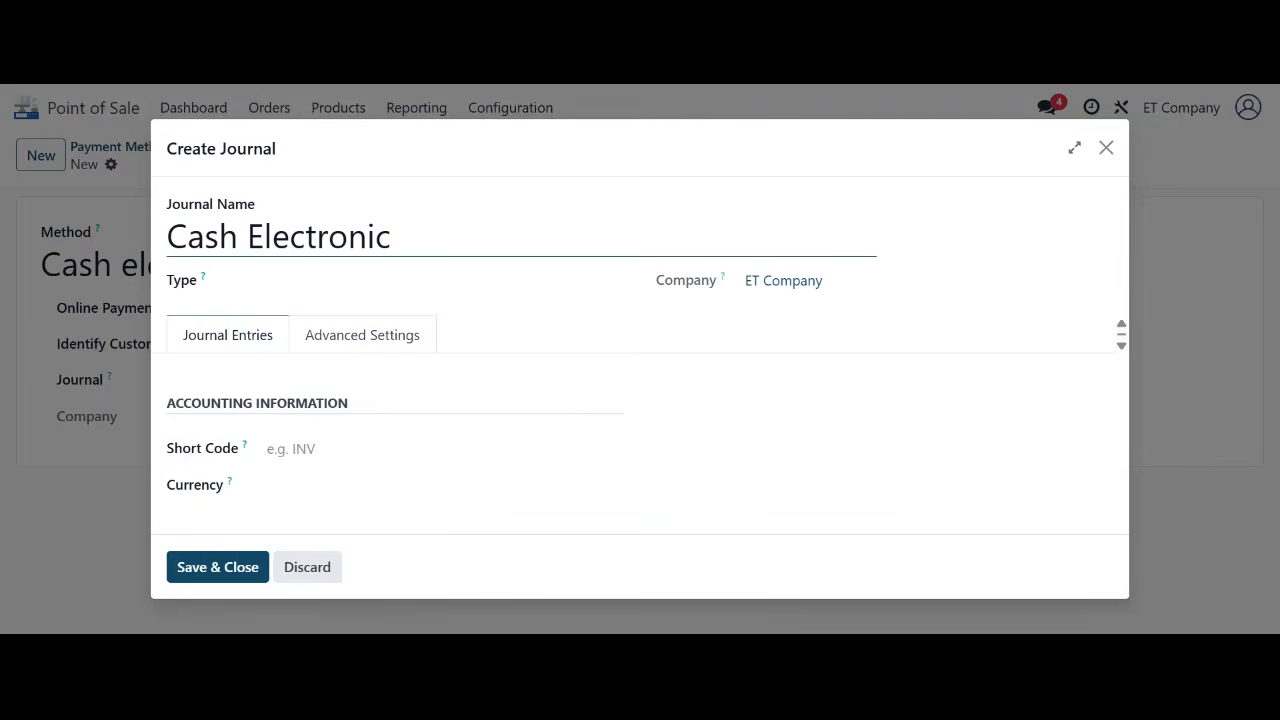
pyautogui.click(279, 287)
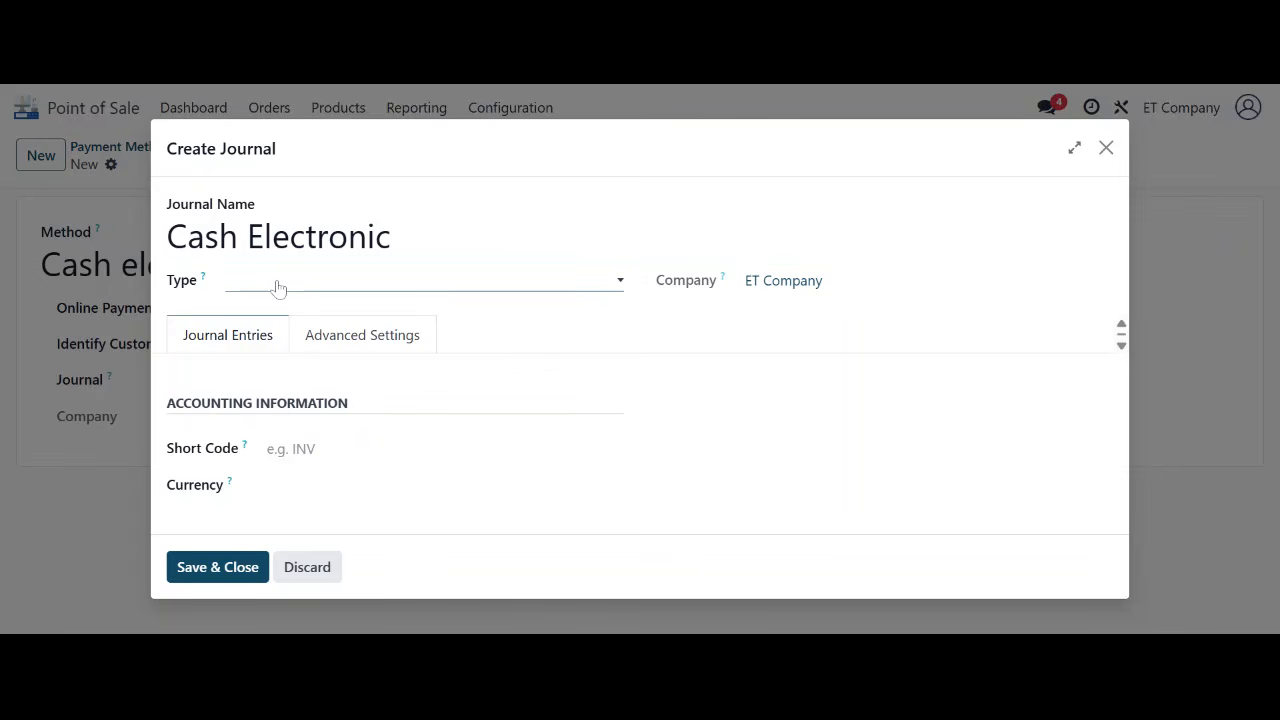
pyautogui.click(251, 367)
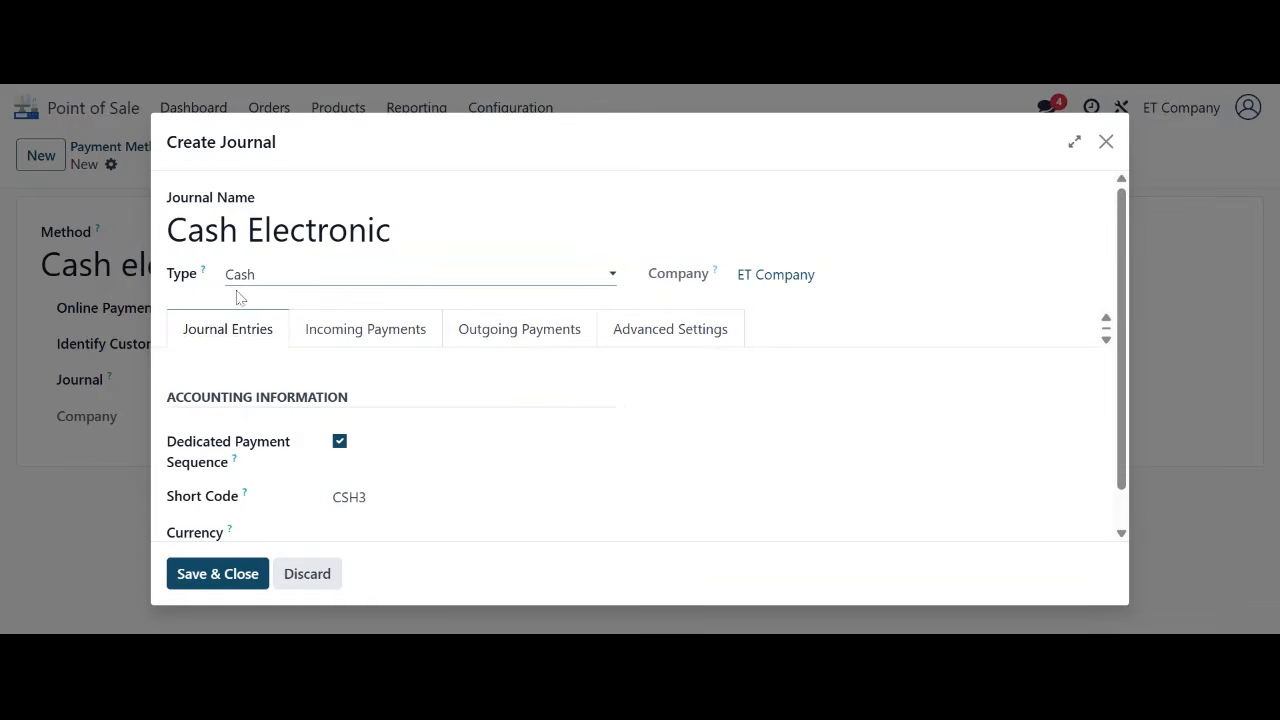
# Step: Set the short code of the Cash Electronic journal to "CashE"
pyautogui.scroll(-1, 323, 451)
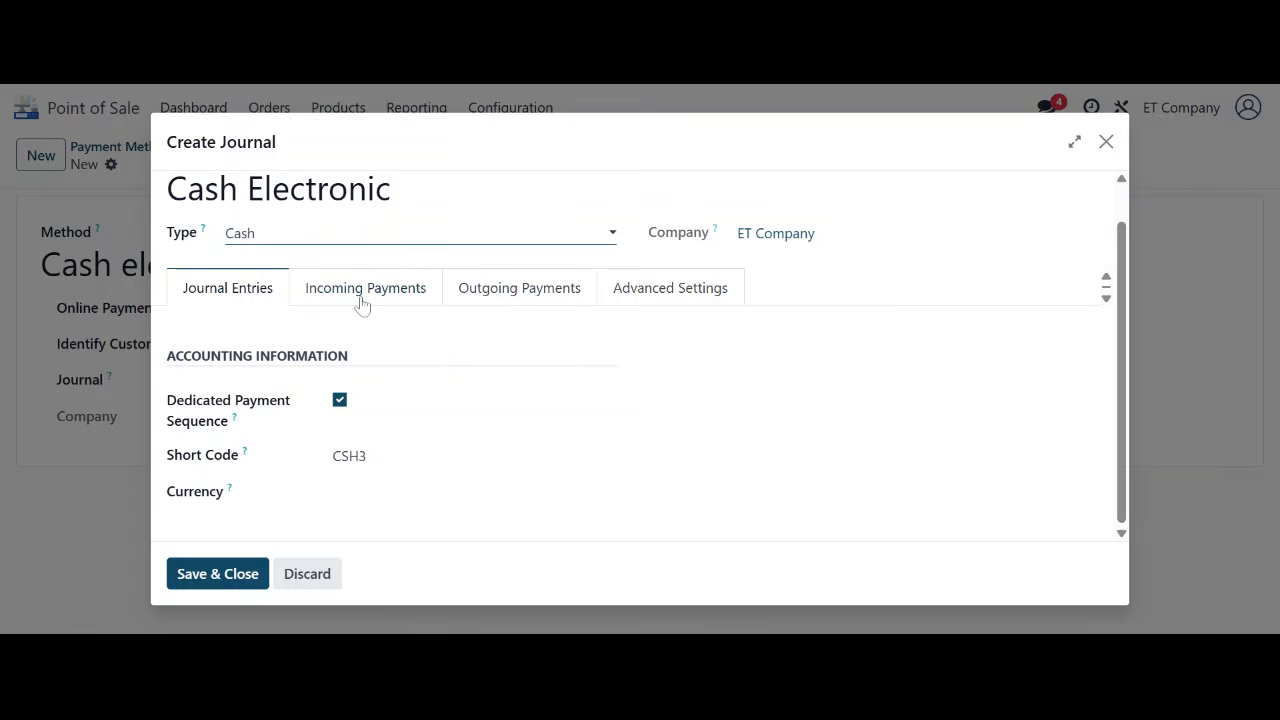
pyautogui.click(356, 456)
pyautogui.moveTo(368, 456); pyautogui.dragTo(323, 462)
pyautogui.write('C')
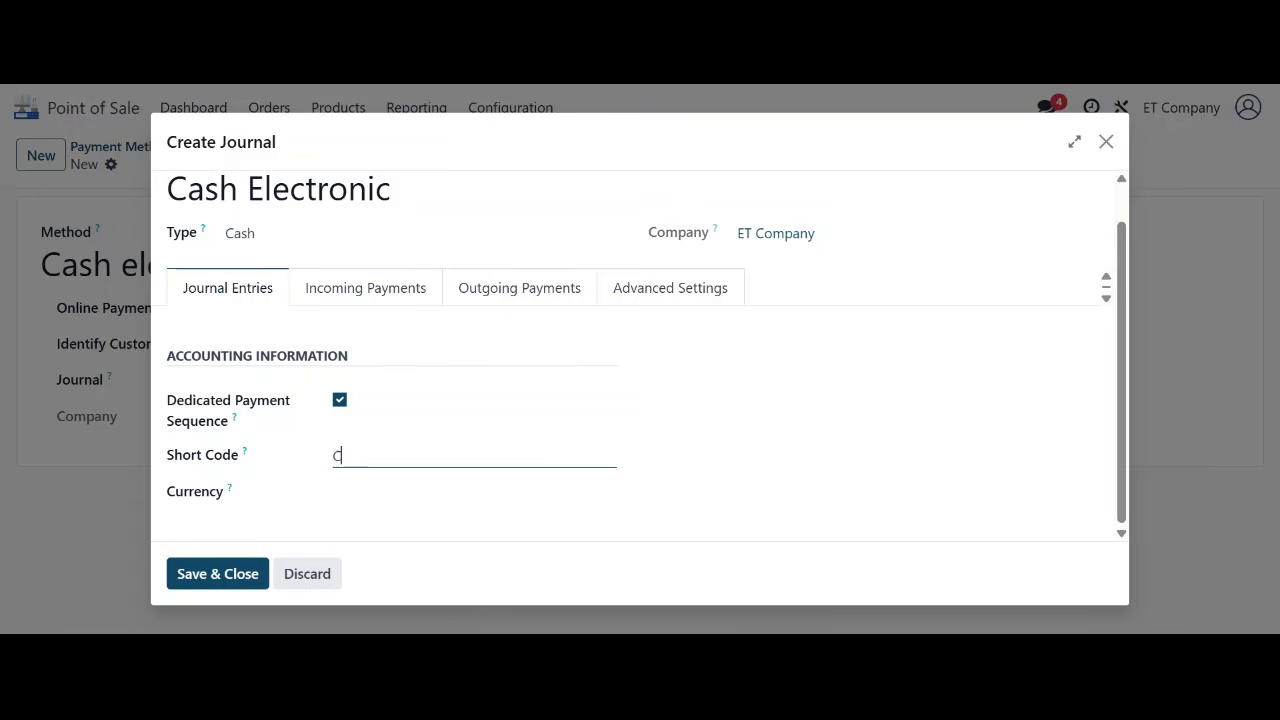
pyautogui.write('ashE')
# Step: Turn the journal's Dedicated Payment Sequence off and back on, and view the currency choices without picking one
pyautogui.click(339, 401)
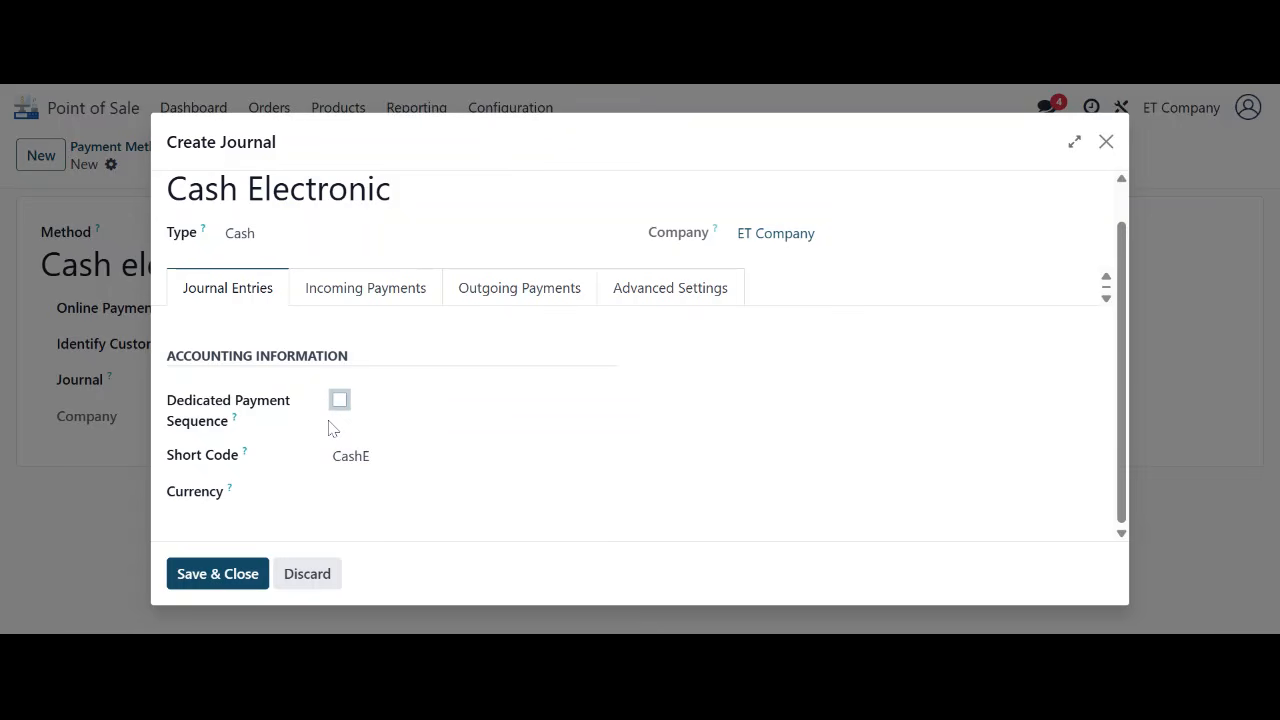
pyautogui.click(345, 405)
pyautogui.click(368, 492)
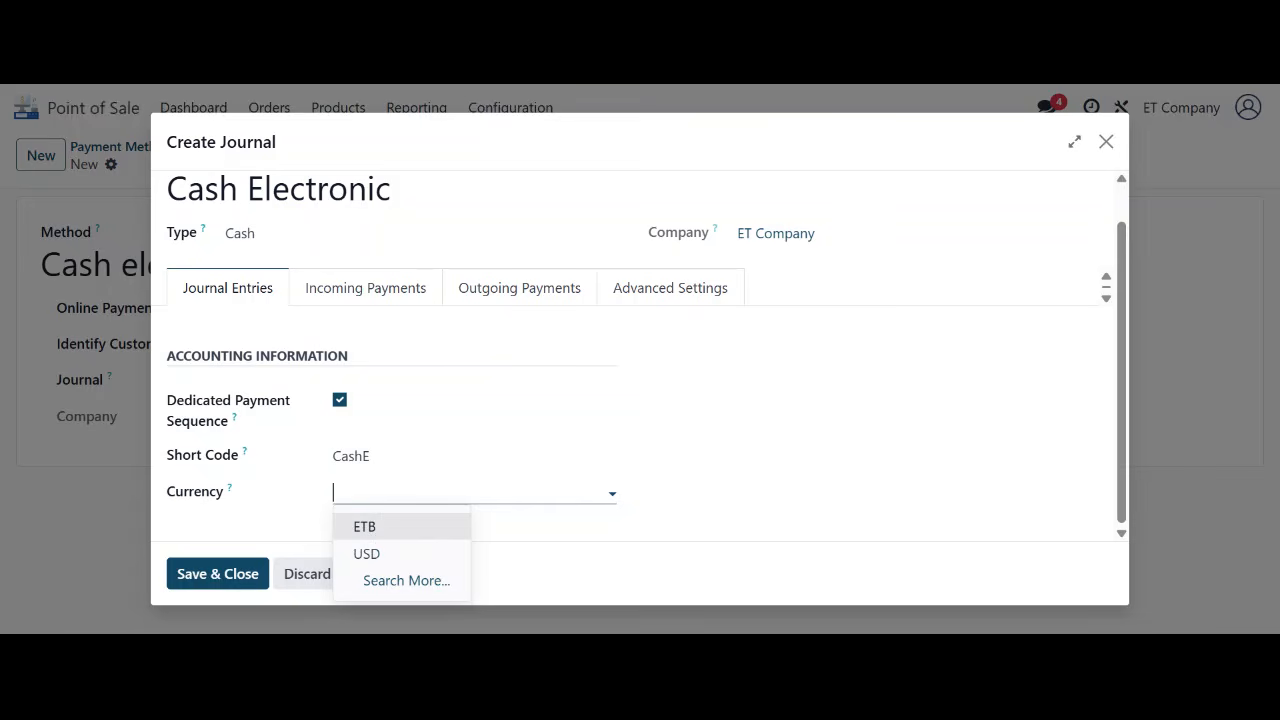
pyautogui.click(280, 543)
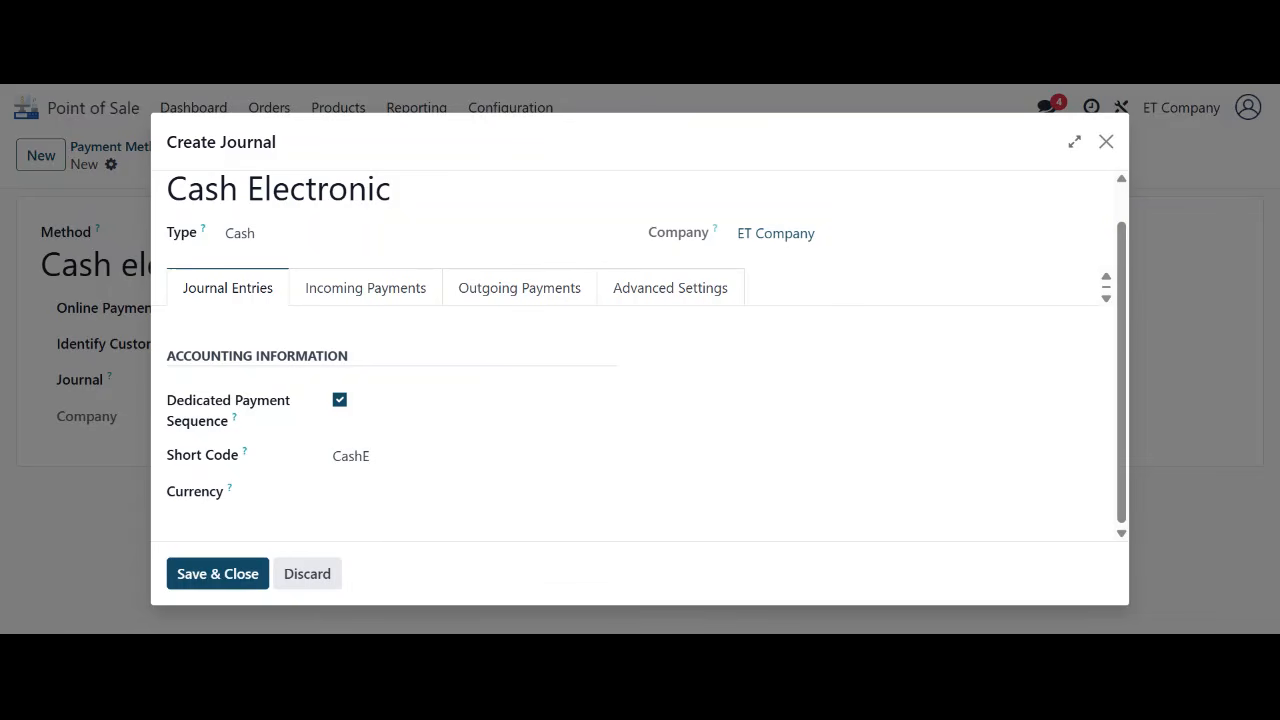
# Step: Open the journal's incoming payments and check the payment providers available for the Manual Payment line
pyautogui.click(345, 300)
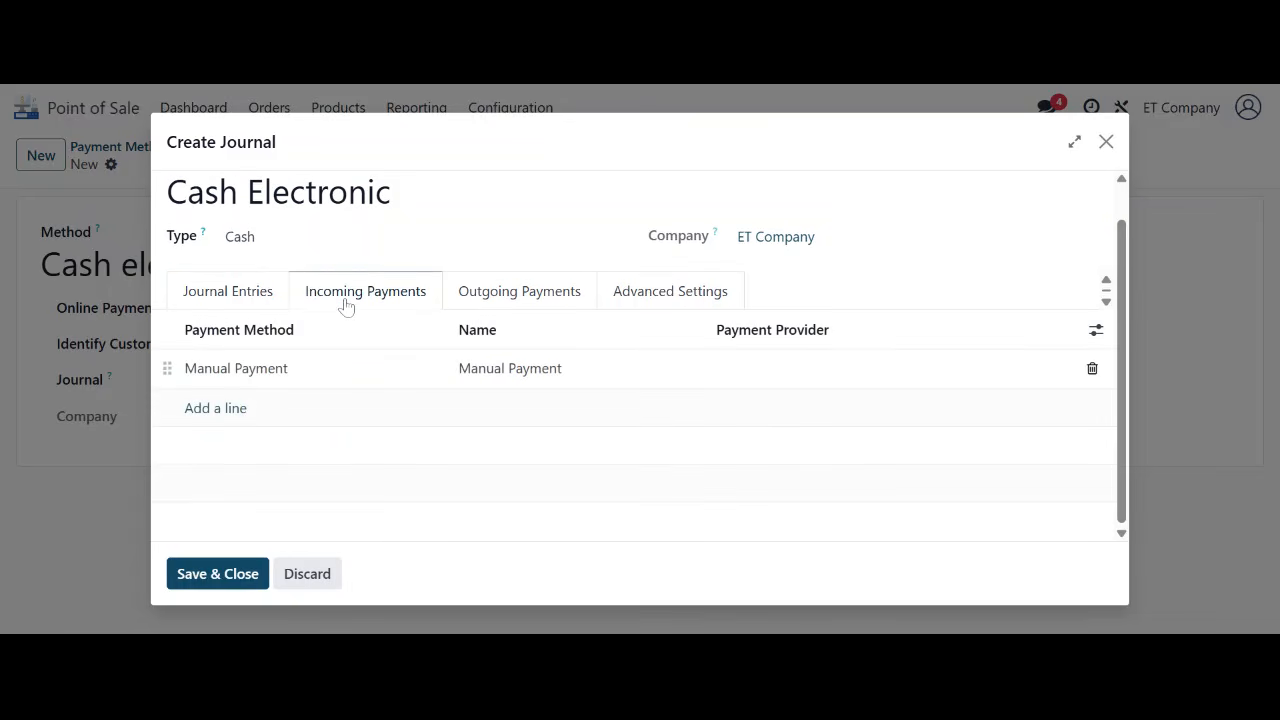
pyautogui.click(785, 372)
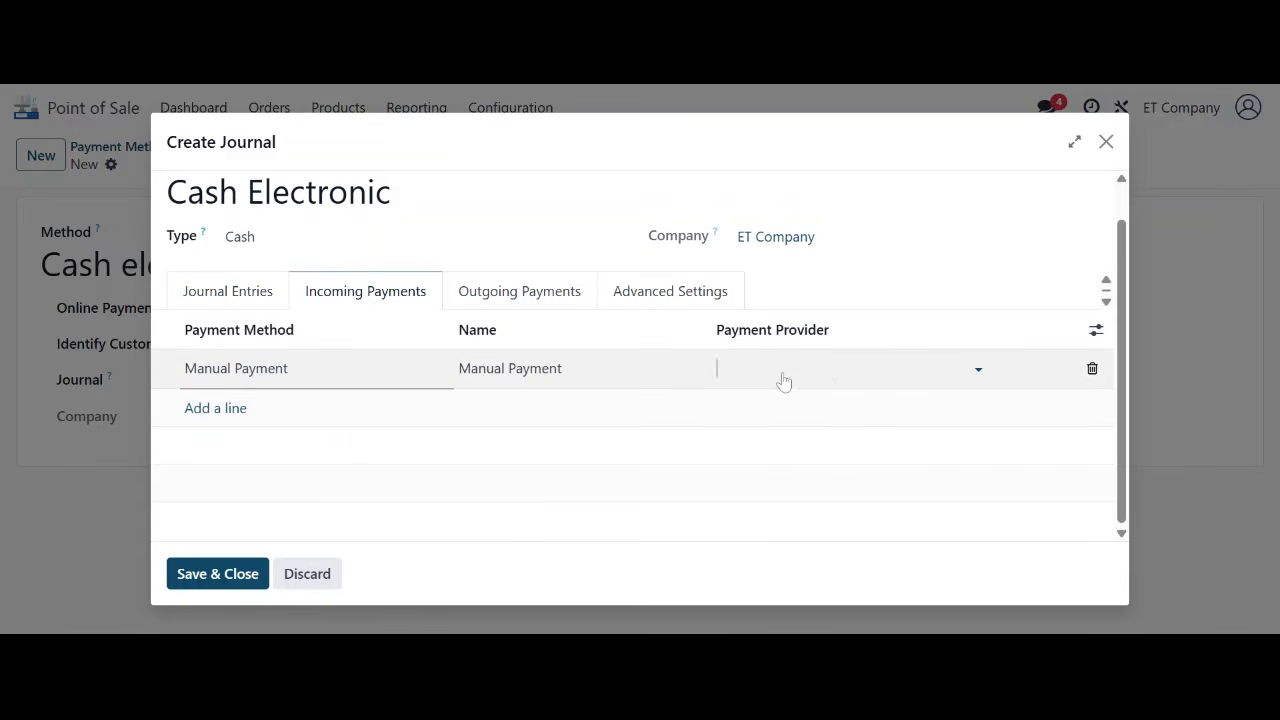
pyautogui.click(1095, 331)
pyautogui.click(757, 369)
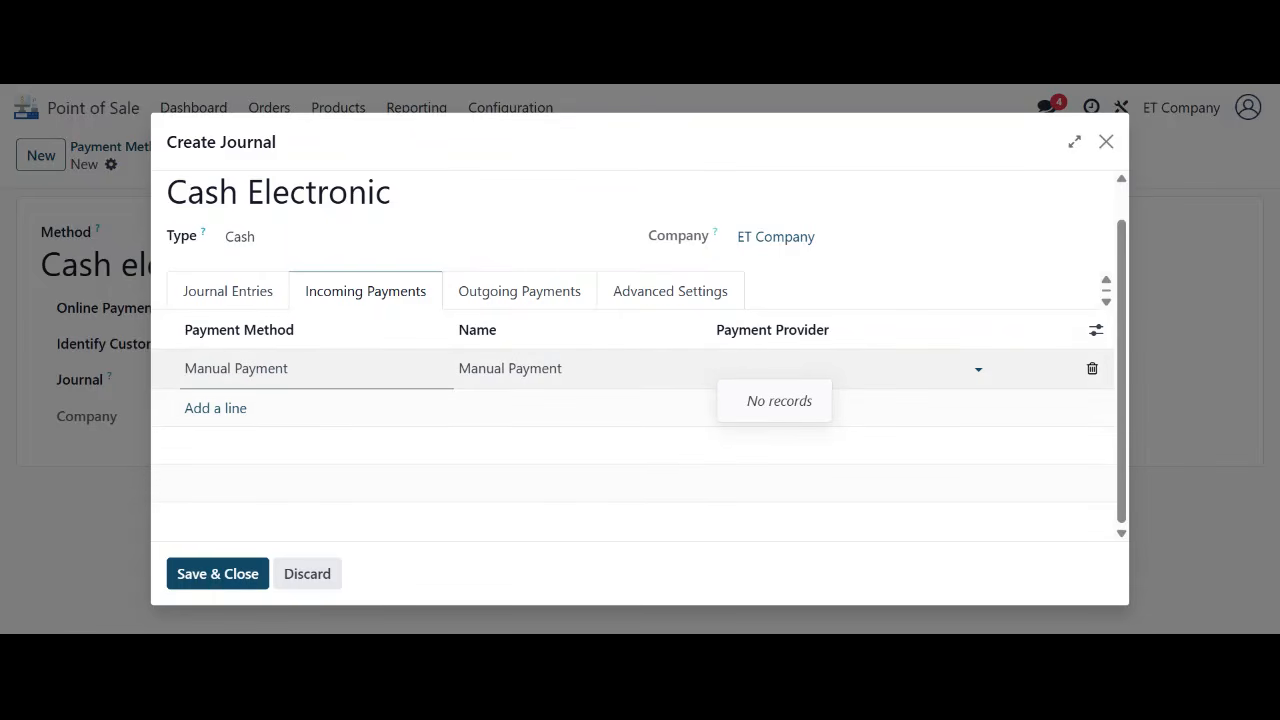
# Step: Rename the journal's incoming Manual Payment line to "Cash Payment"
pyautogui.click(510, 368)
pyautogui.tripleClick(510, 368)
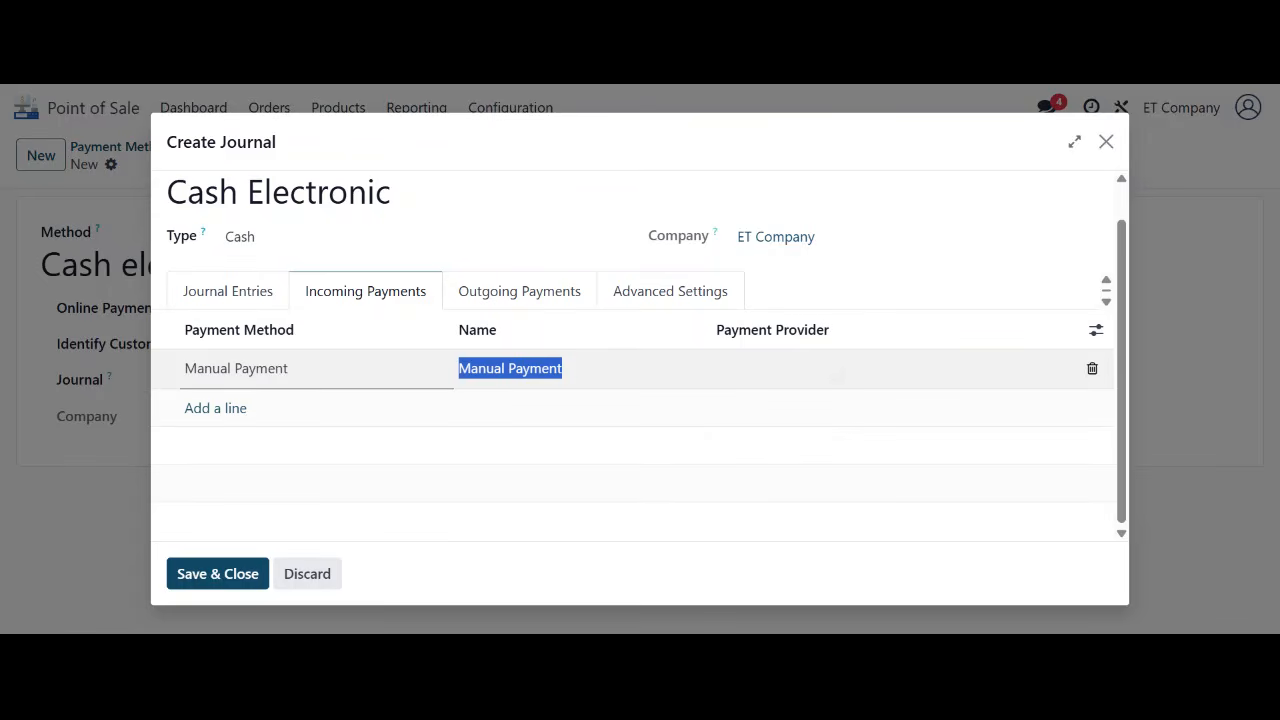
pyautogui.click(508, 368)
pyautogui.press('BackSpace')
pyautogui.press('BackSpace')
pyautogui.press('BackSpace')
pyautogui.press('BackSpace')
pyautogui.press('BackSpace')
pyautogui.press('BackSpace')
pyautogui.press('BackSpace')
pyautogui.write('Cash')
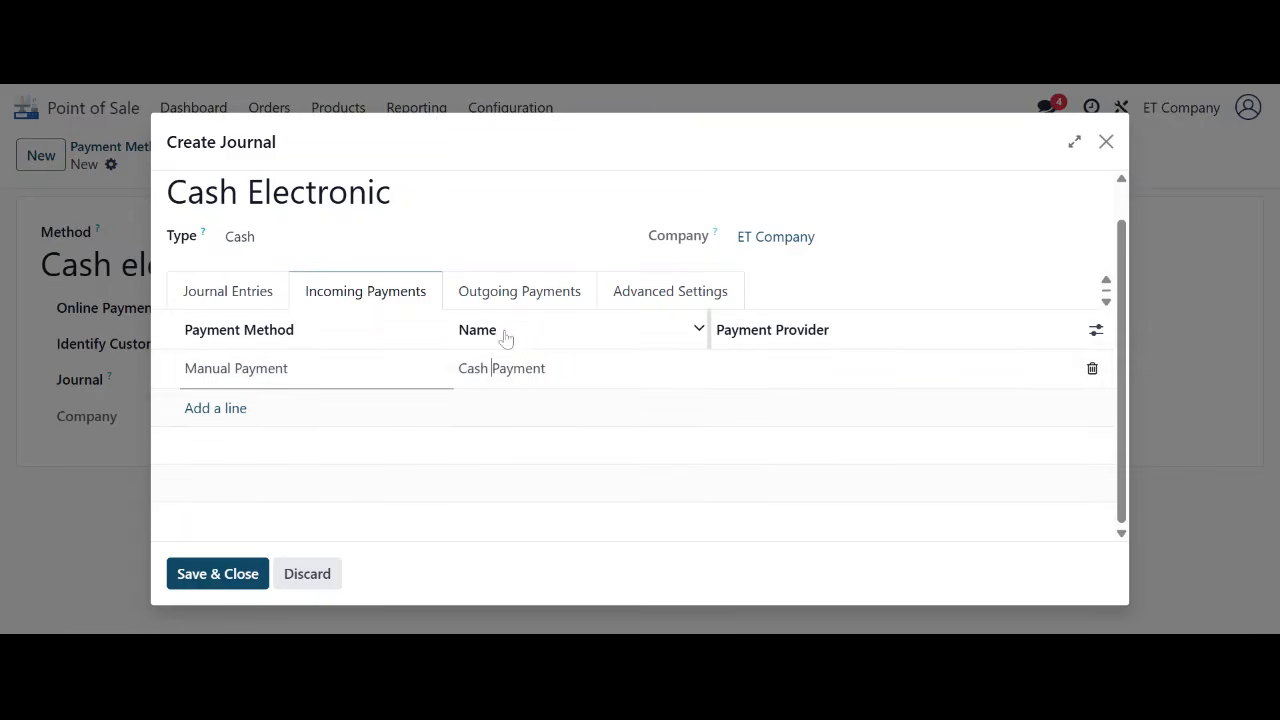
# Step: Review the journal's outgoing payments, name, type and short code
pyautogui.click(520, 291)
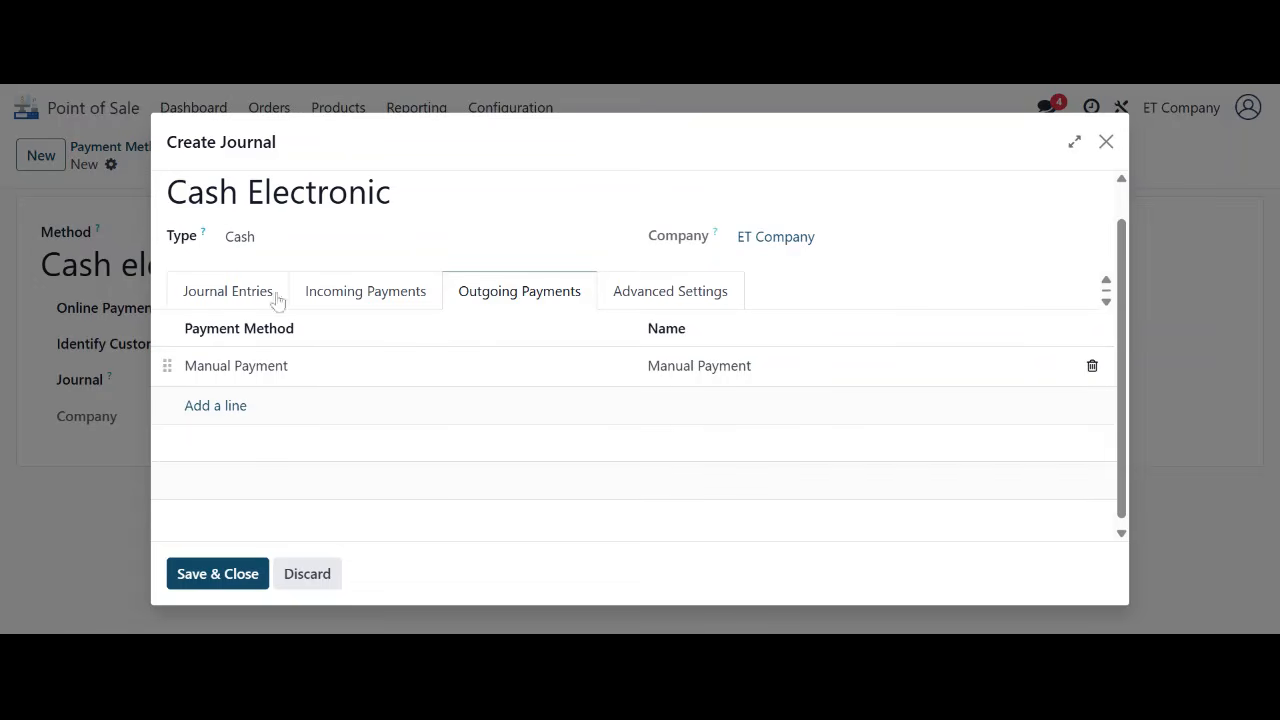
pyautogui.click(236, 294)
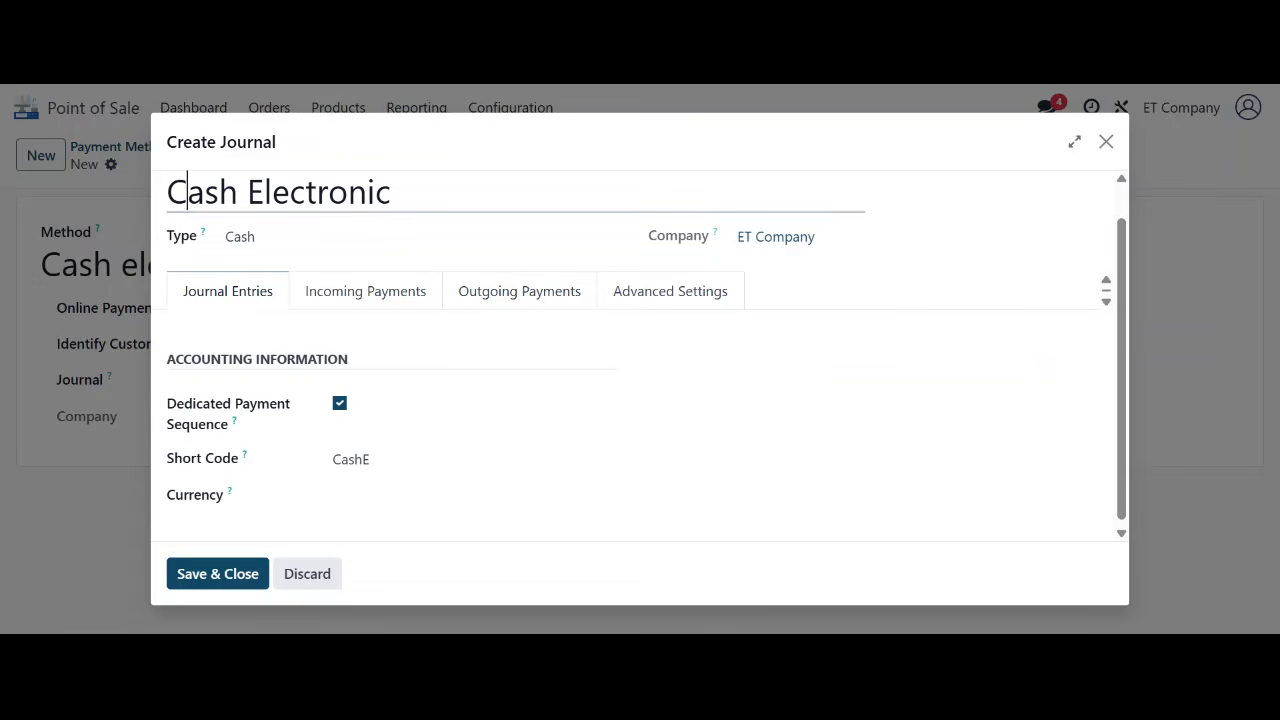
pyautogui.tripleClick(187, 192)
pyautogui.click(238, 239)
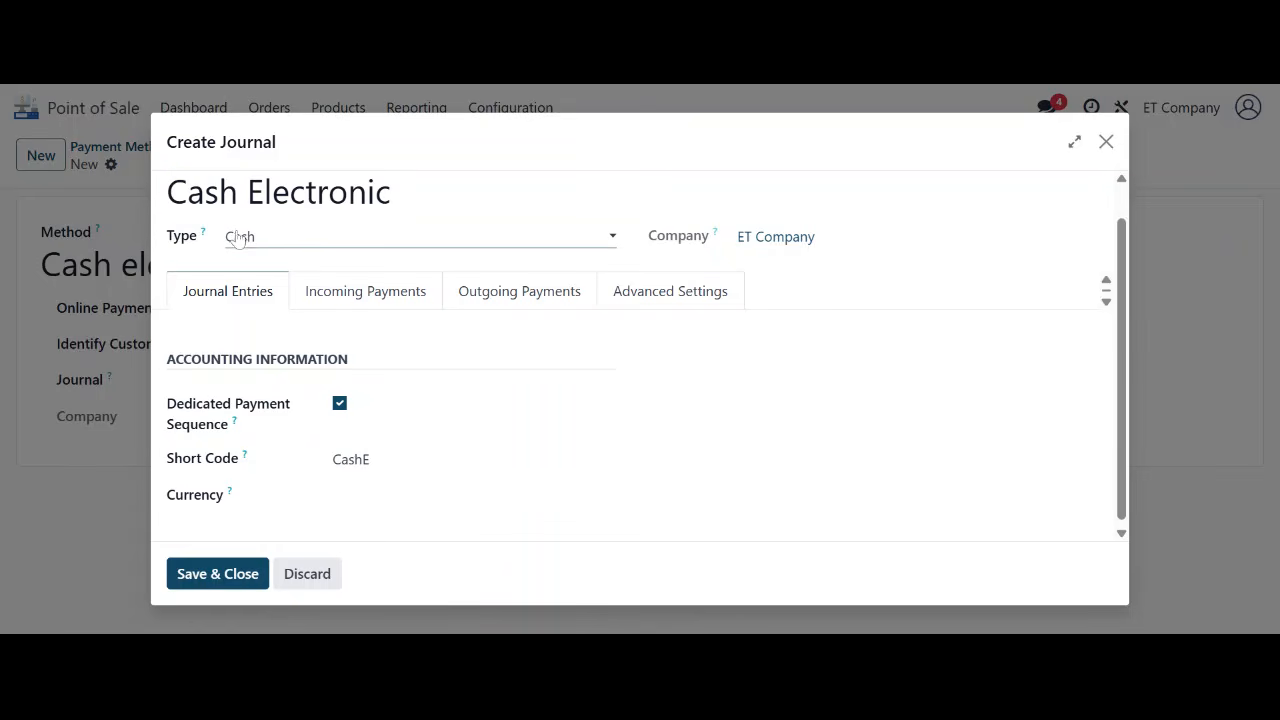
pyautogui.doubleClick(350, 459)
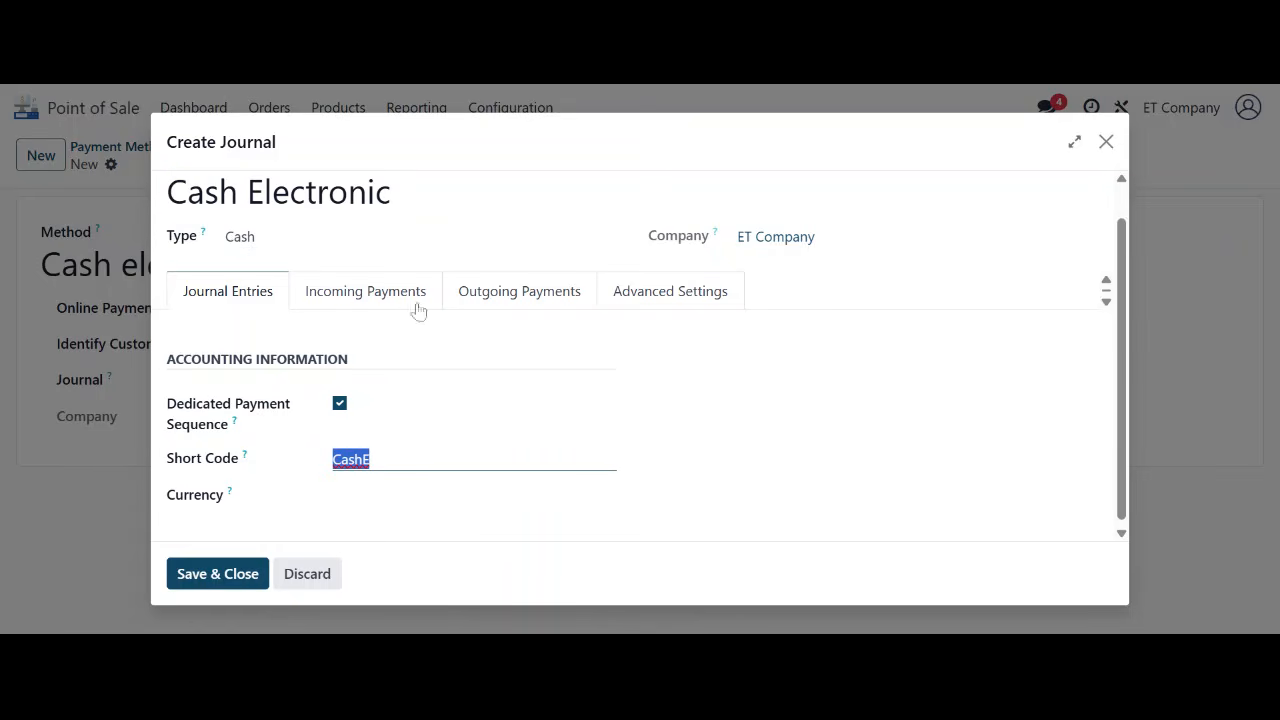
# Step: Check the journal's advanced settings and save the Cash Electronic journal for the payment method
pyautogui.click(660, 289)
pyautogui.click(246, 325)
pyautogui.click(215, 572)
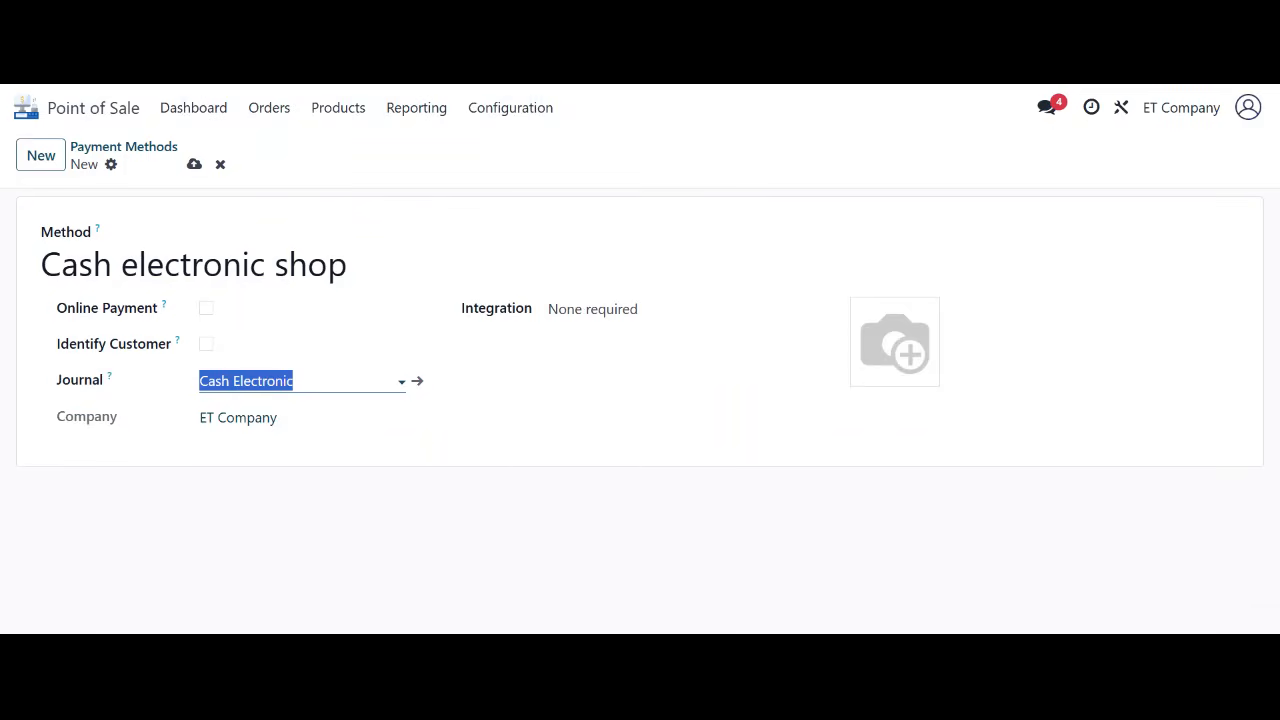
# Step: Add the banknotes picture as the image of the Cash electronic shop payment method and save the method
pyautogui.click(580, 310)
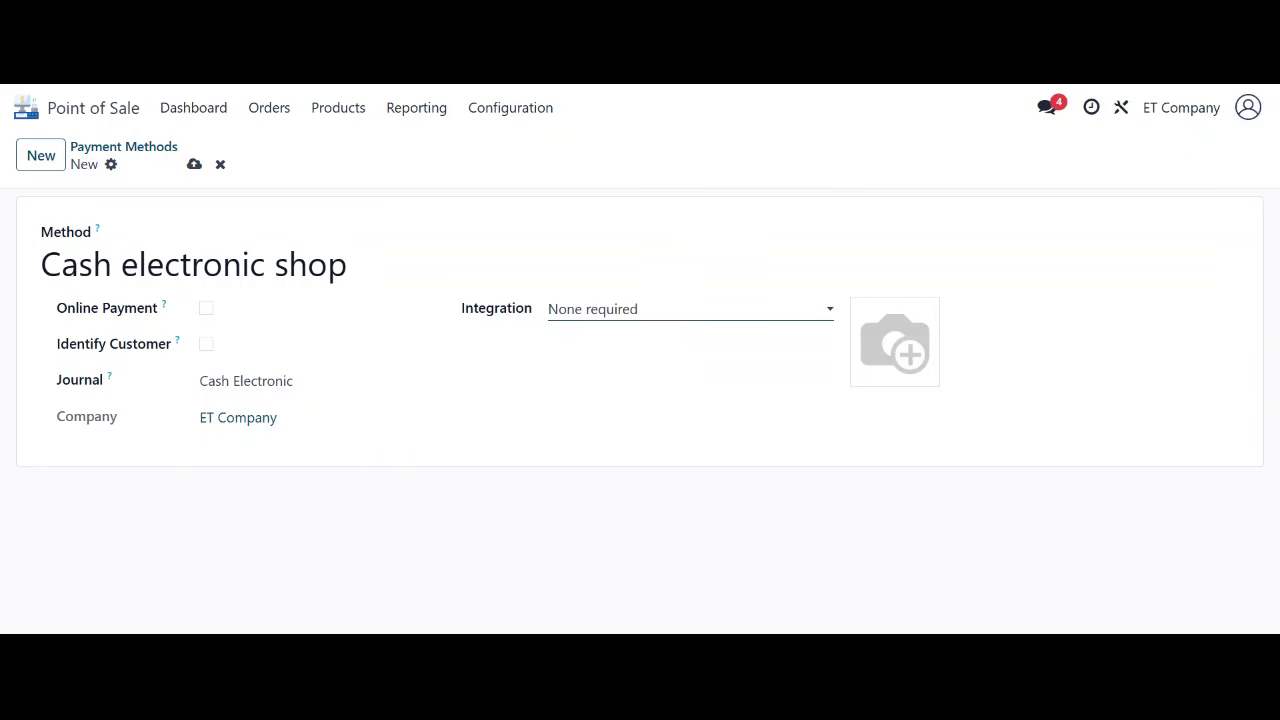
pyautogui.click(991, 351)
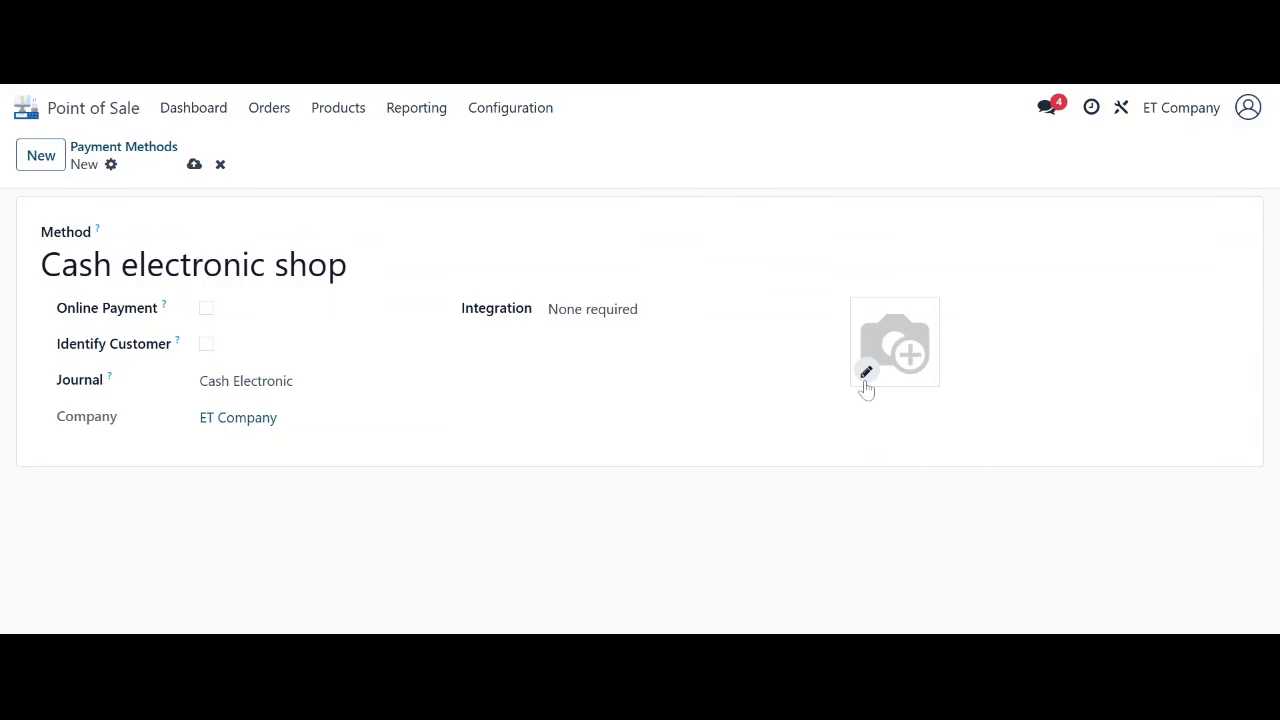
pyautogui.click(866, 373)
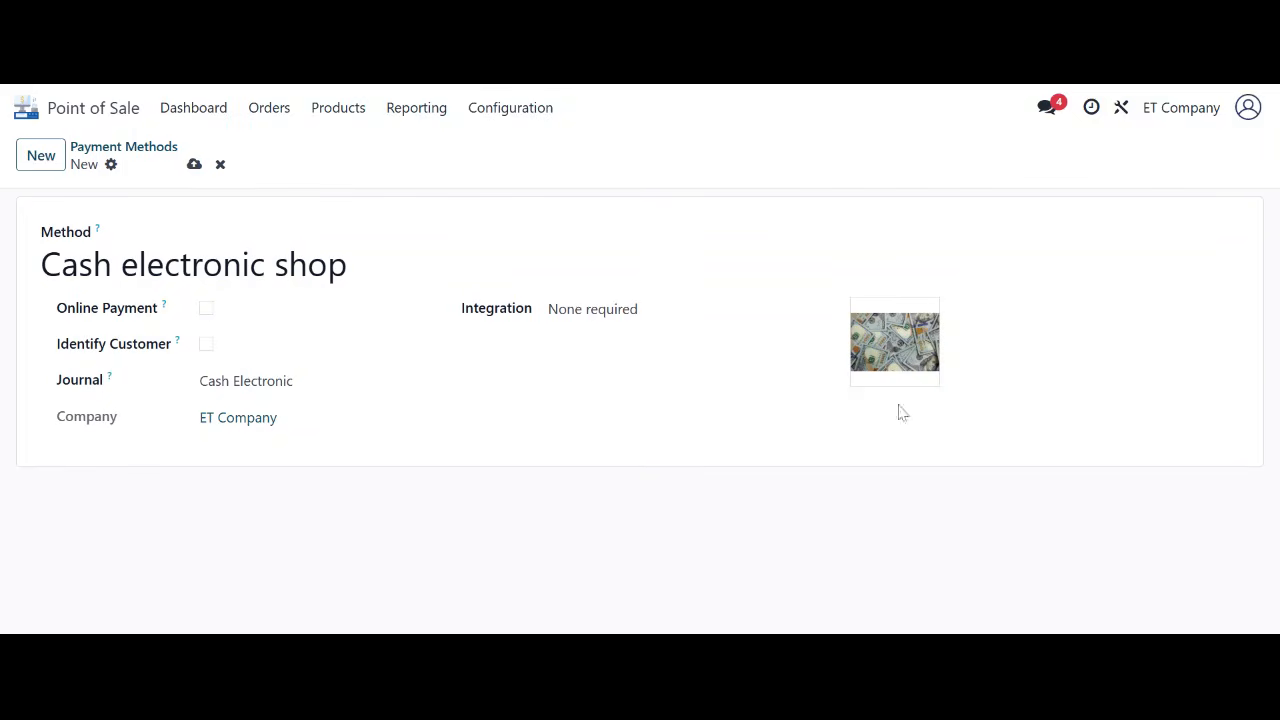
pyautogui.click(194, 164)
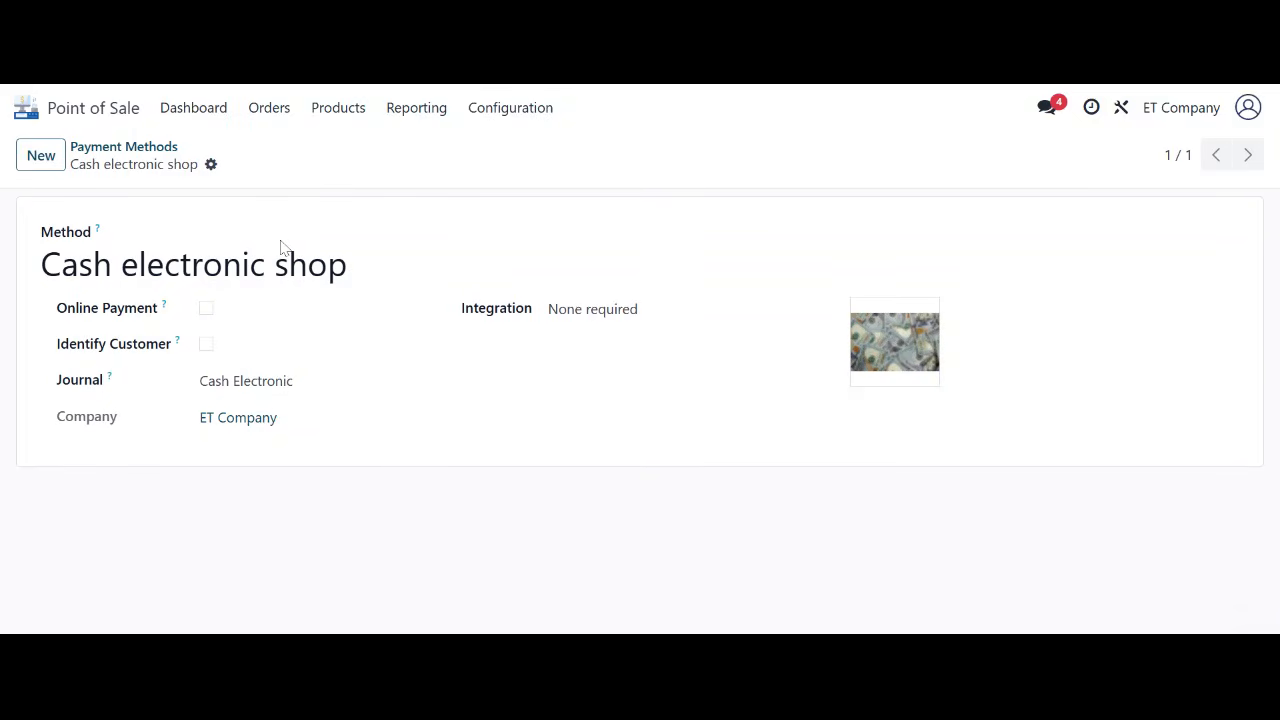
# Step: Open the Point of Sale settings, select the Electronic Shop and examine its payment options
pyautogui.click(504, 119)
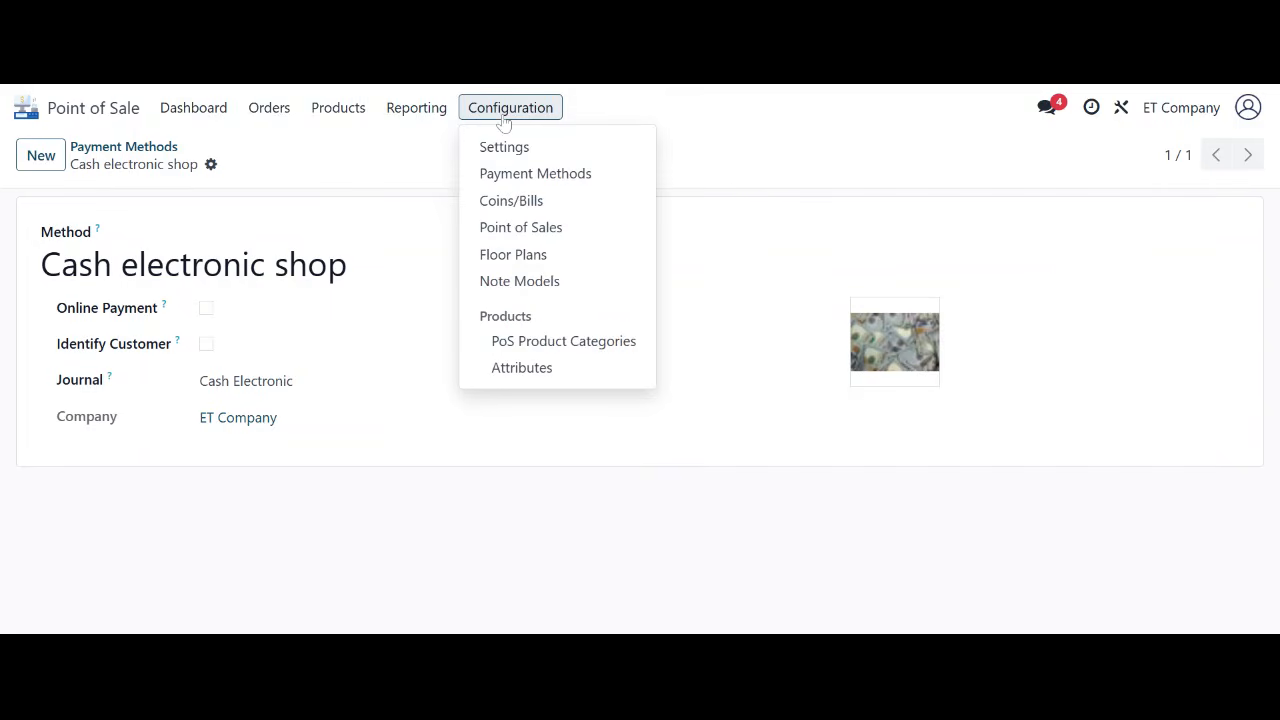
pyautogui.click(503, 149)
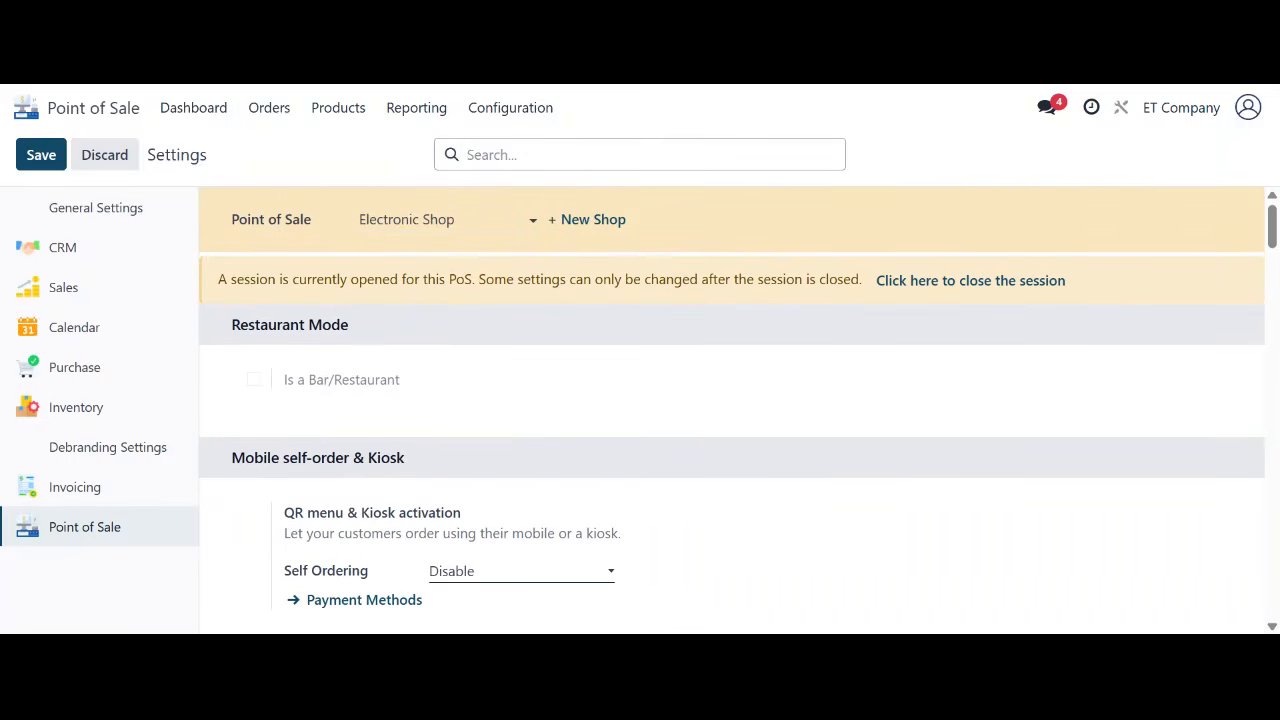
pyautogui.click(406, 219)
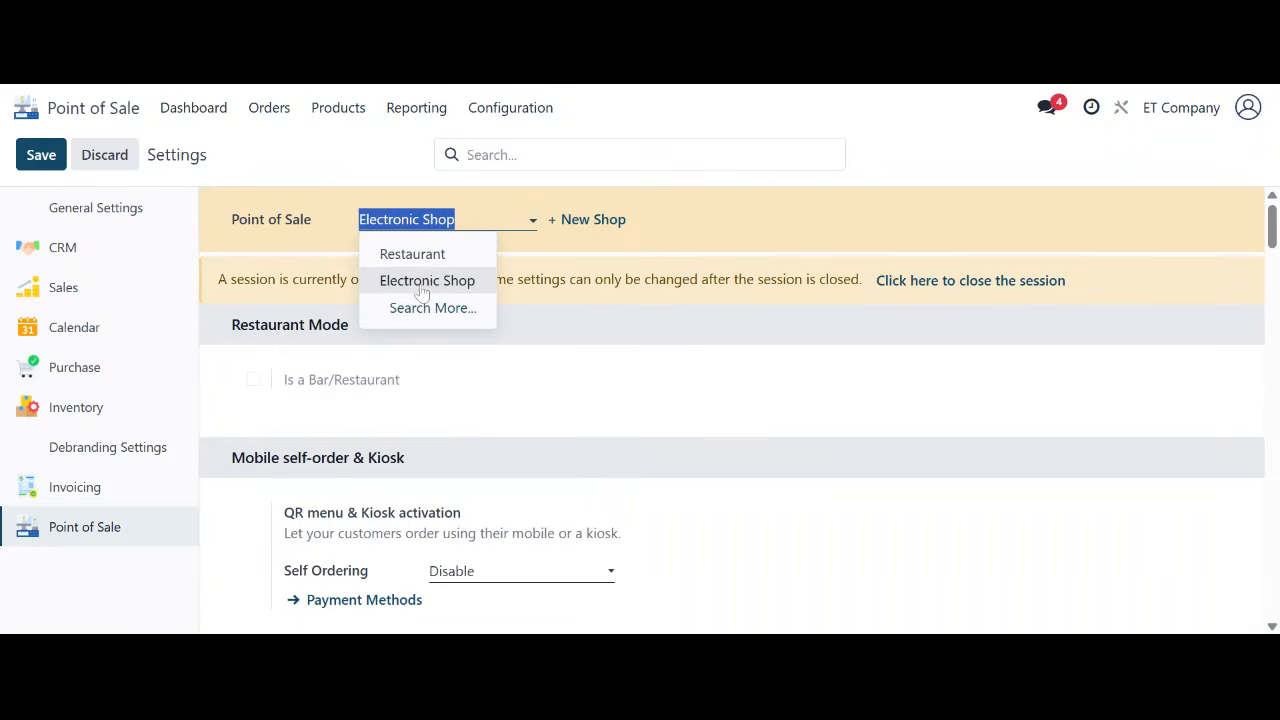
pyautogui.click(440, 286)
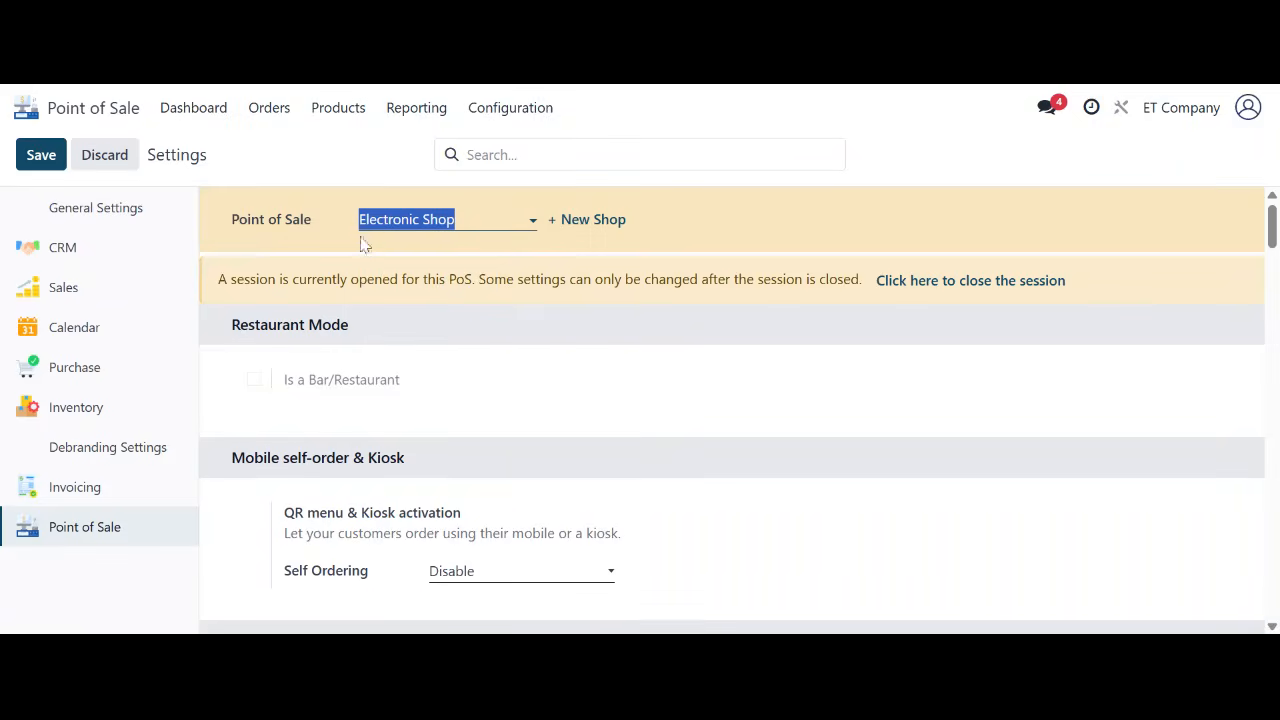
pyautogui.scroll(-1, 380, 375)
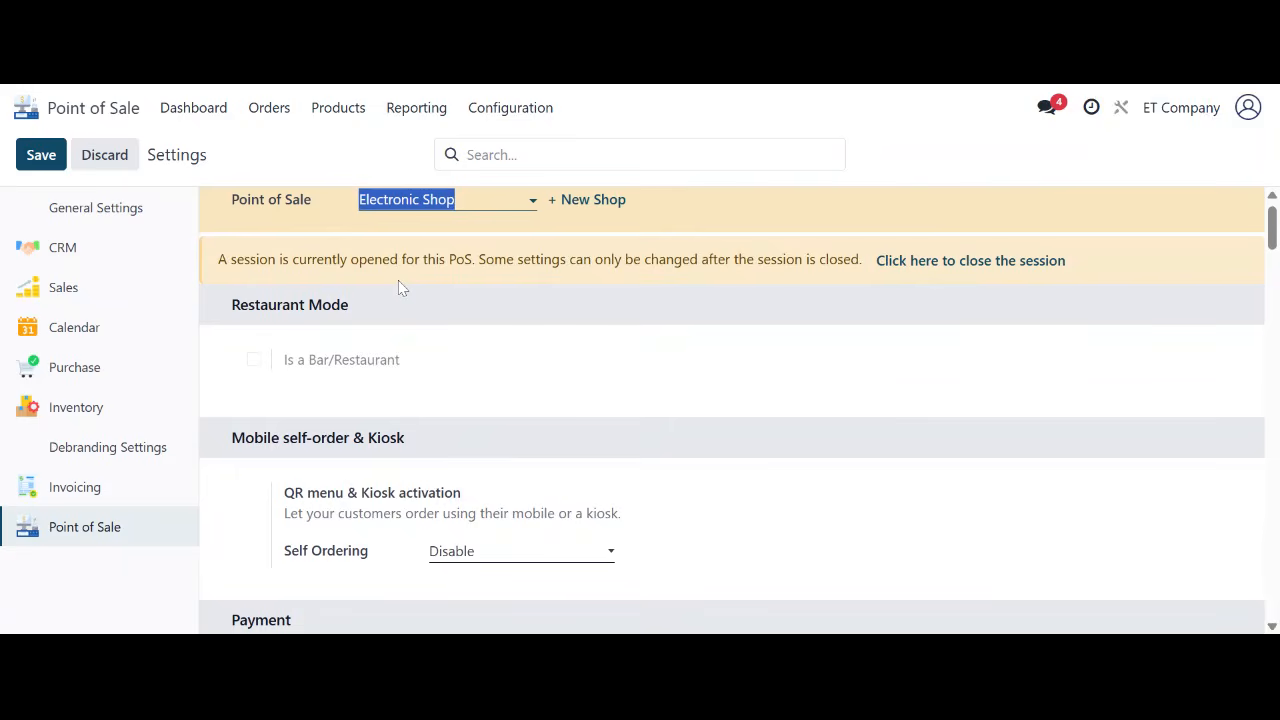
pyautogui.scroll(-2, 732, 410)
pyautogui.scroll(2, 732, 410)
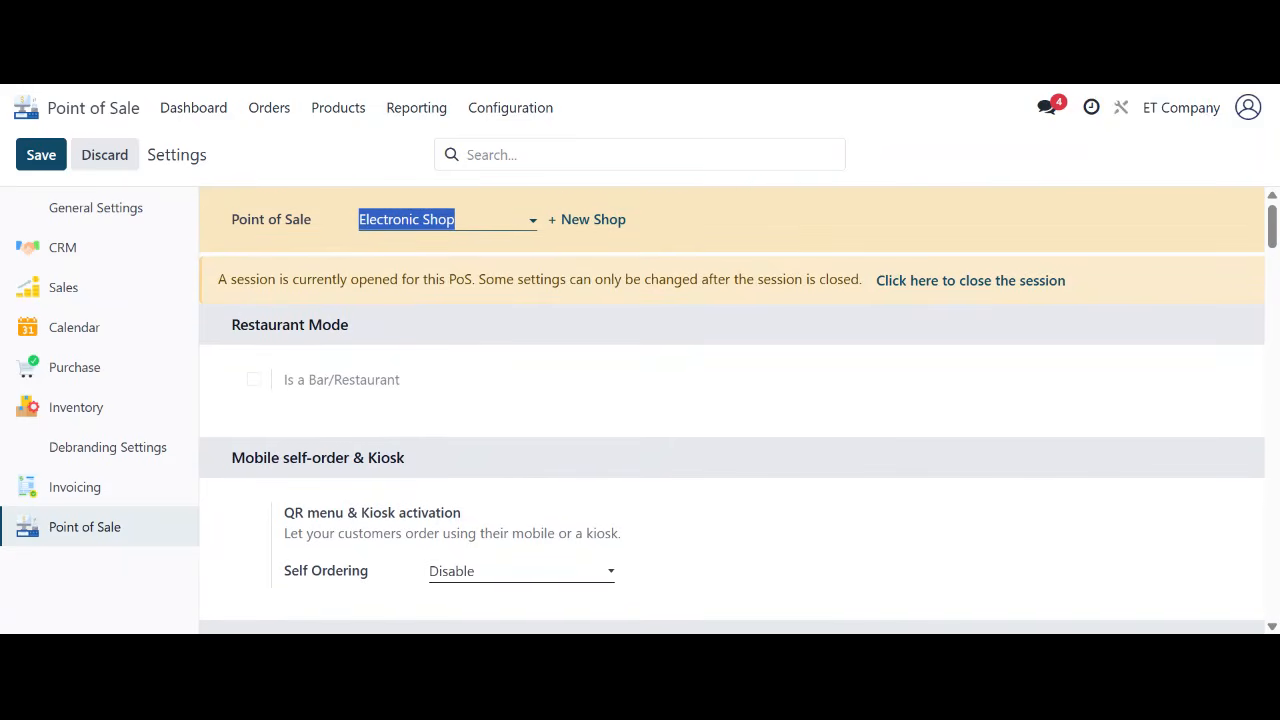
pyautogui.scroll(-5, 408, 426)
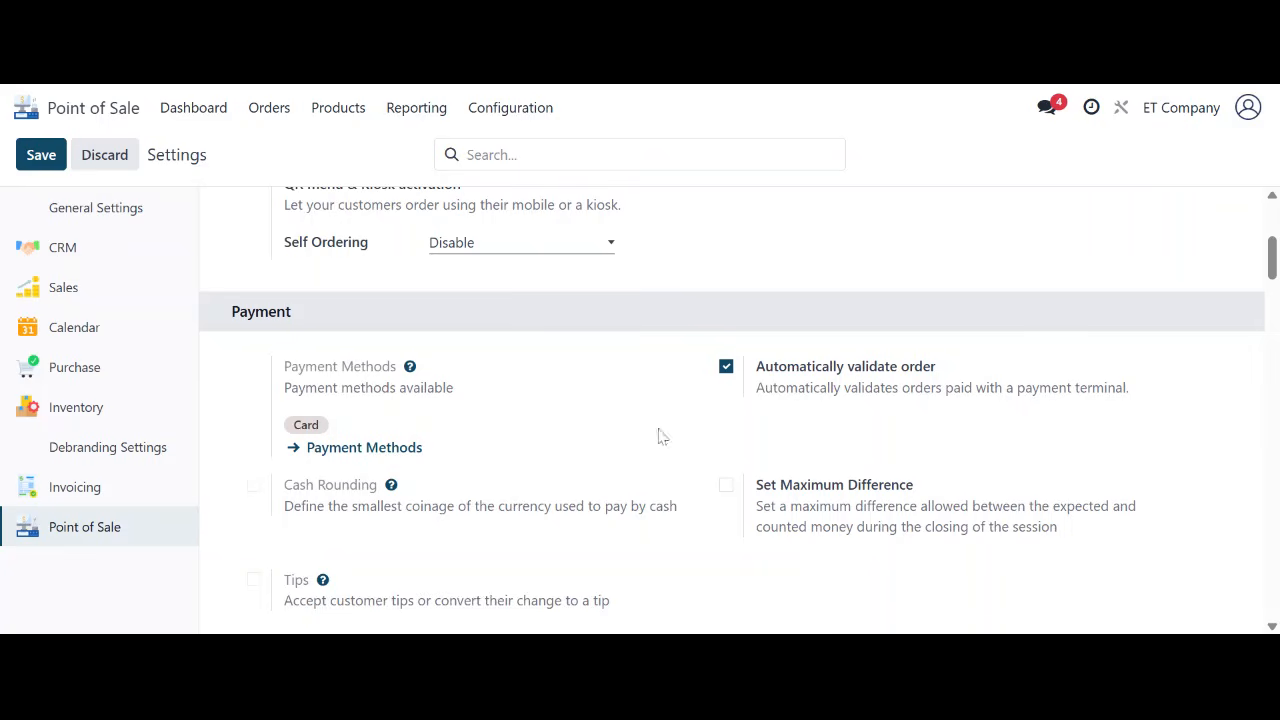
pyautogui.scroll(-3, 765, 468)
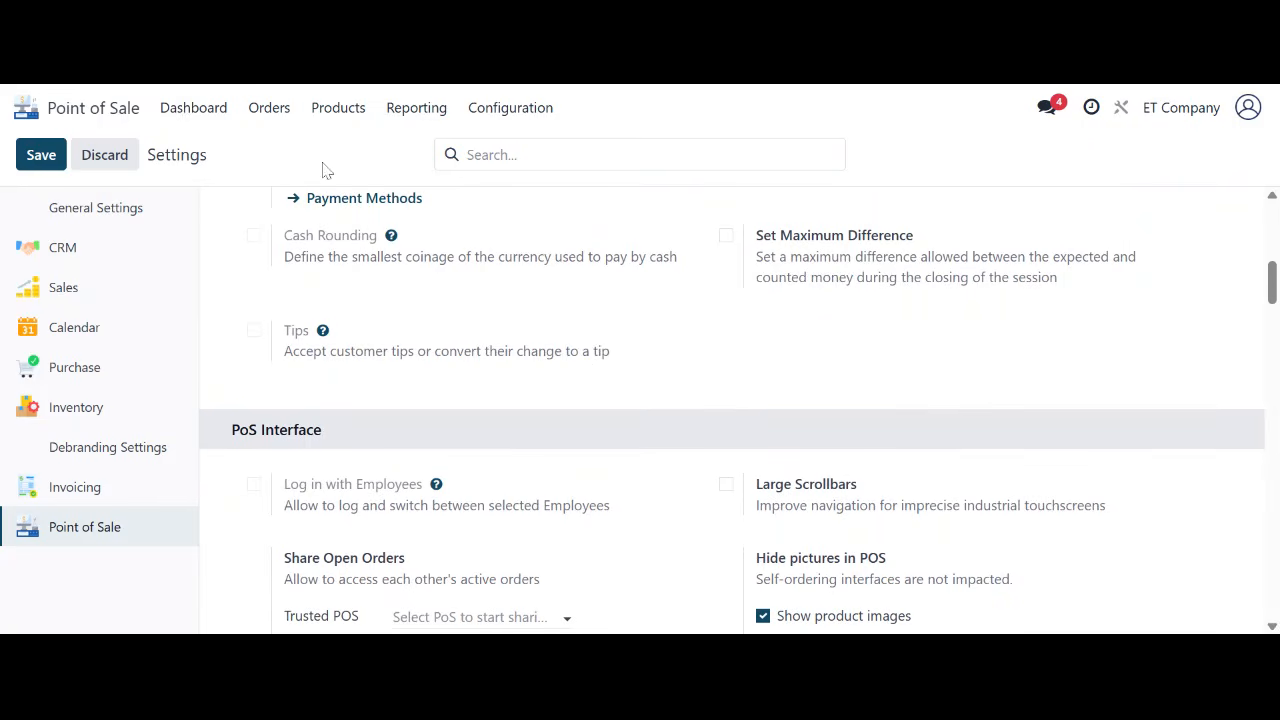
# Step: Open the Electronic Shop's running session from the dashboard and close its register
pyautogui.click(193, 107)
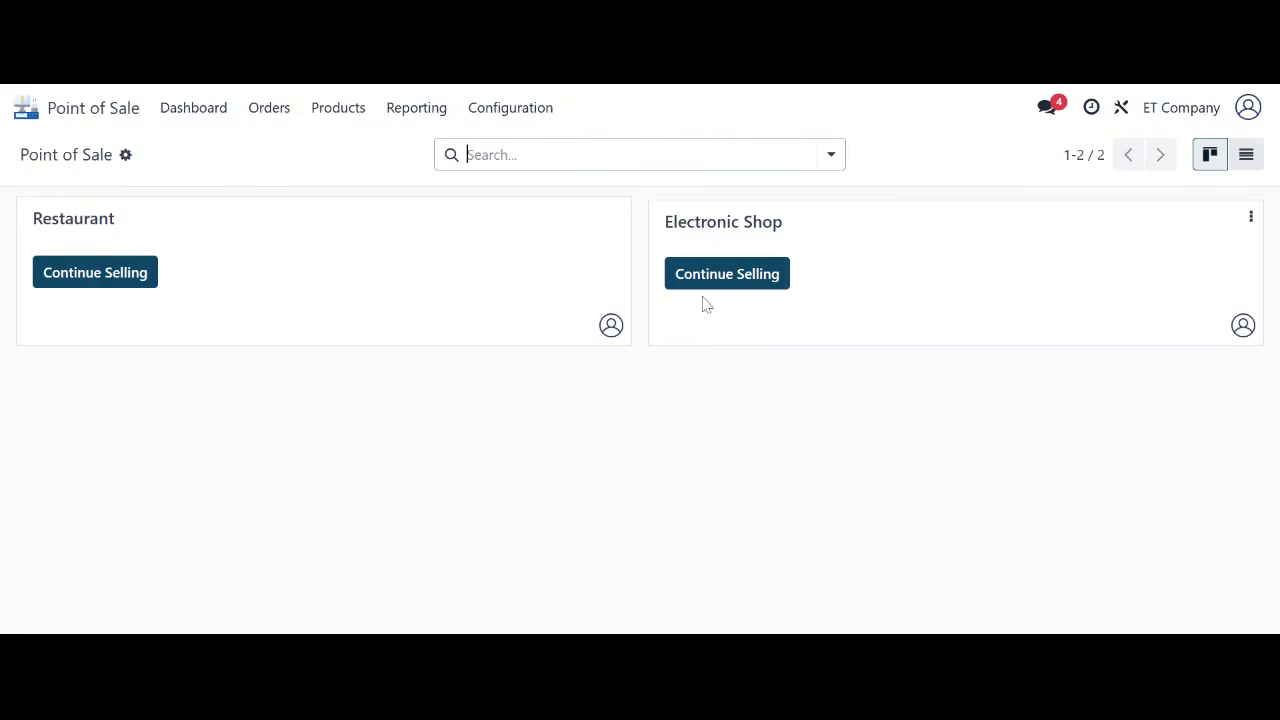
pyautogui.click(731, 289)
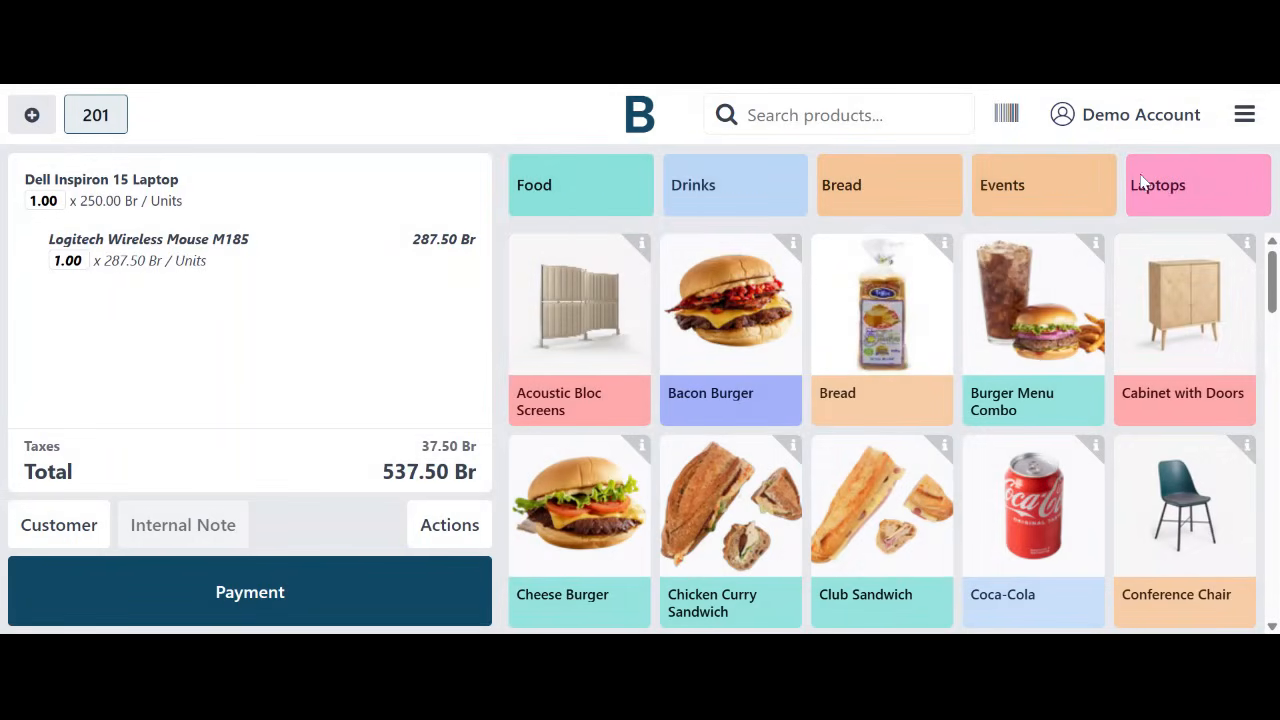
pyautogui.click(1250, 128)
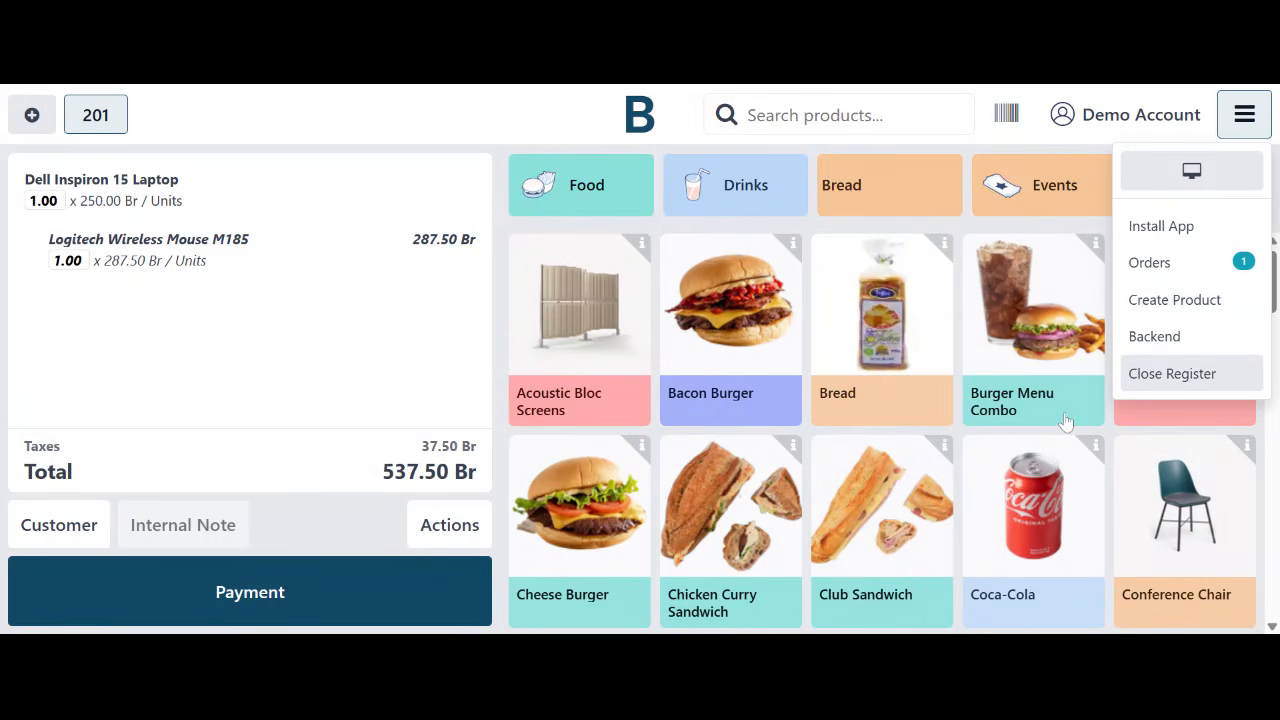
pyautogui.click(1174, 374)
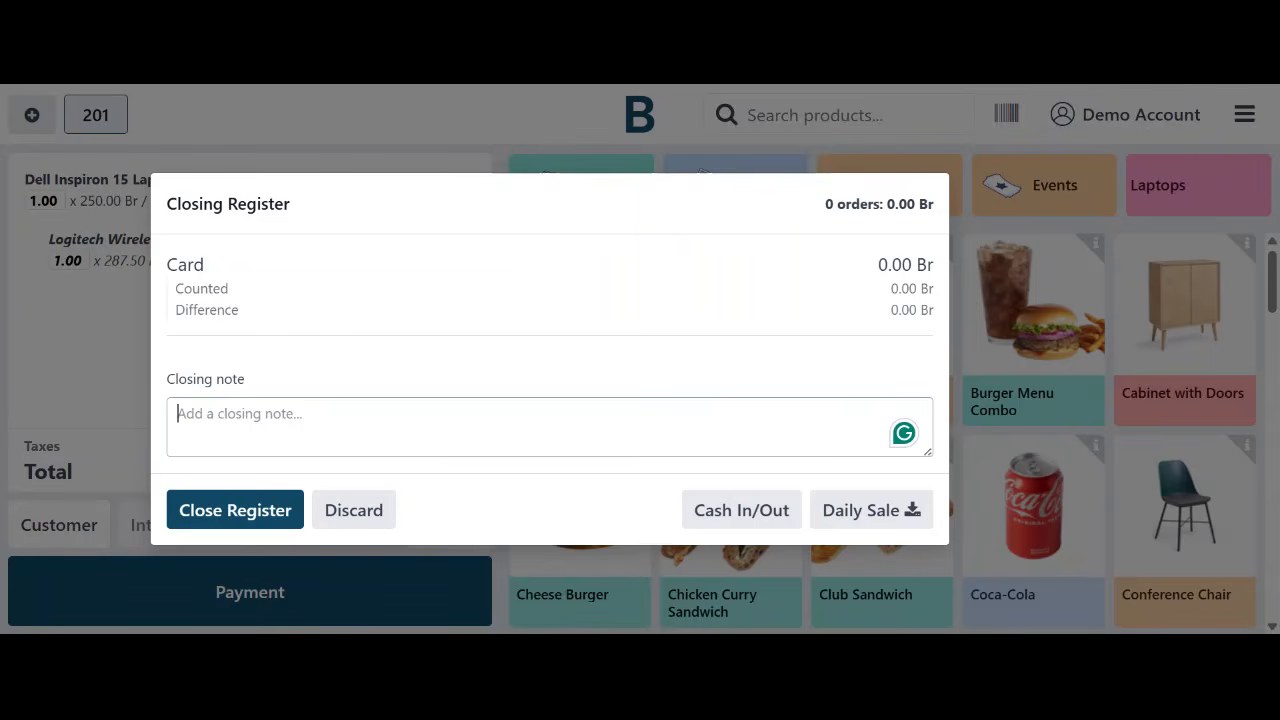
pyautogui.click(258, 516)
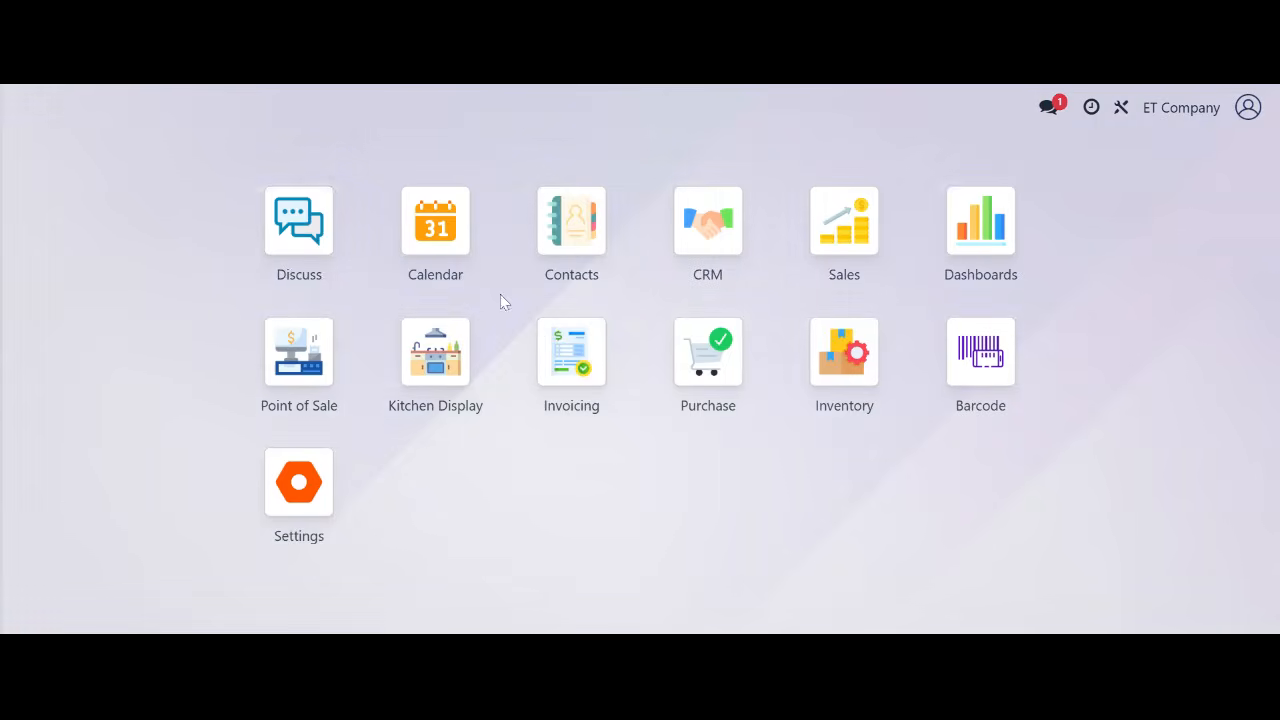
# Step: Return to the Point of Sale app and open its configuration settings
pyautogui.click(298, 372)
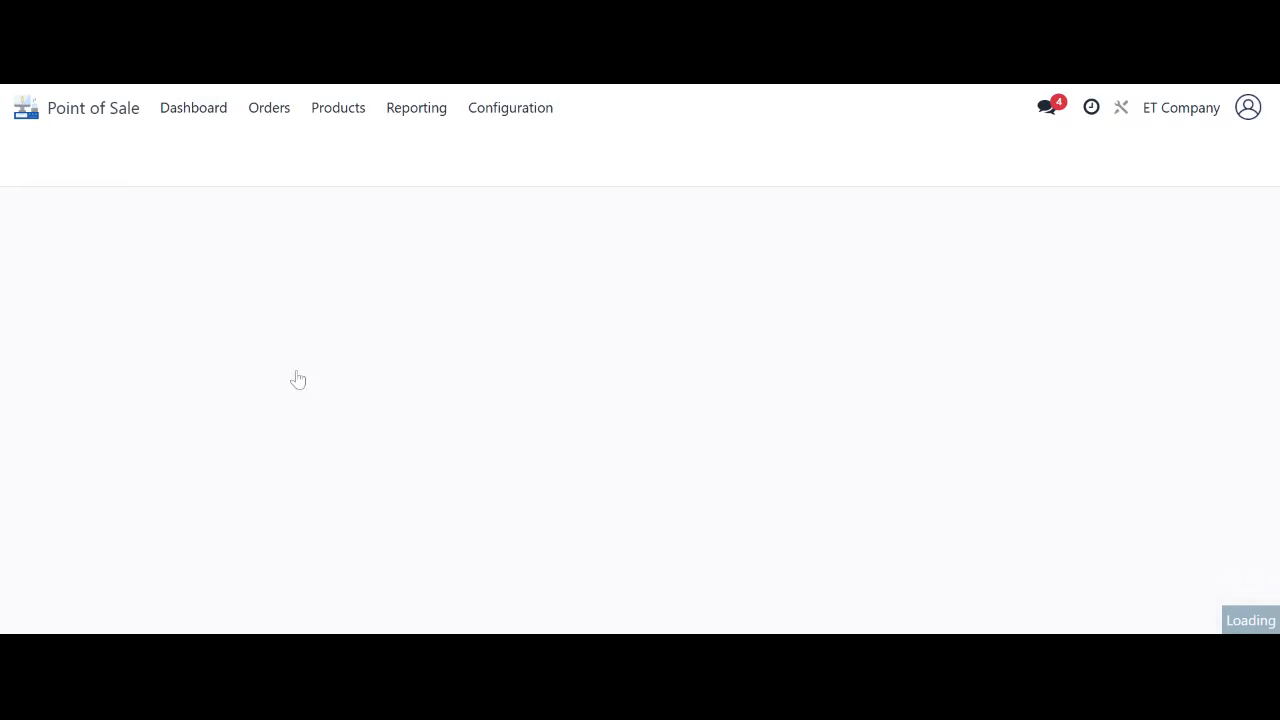
pyautogui.click(509, 110)
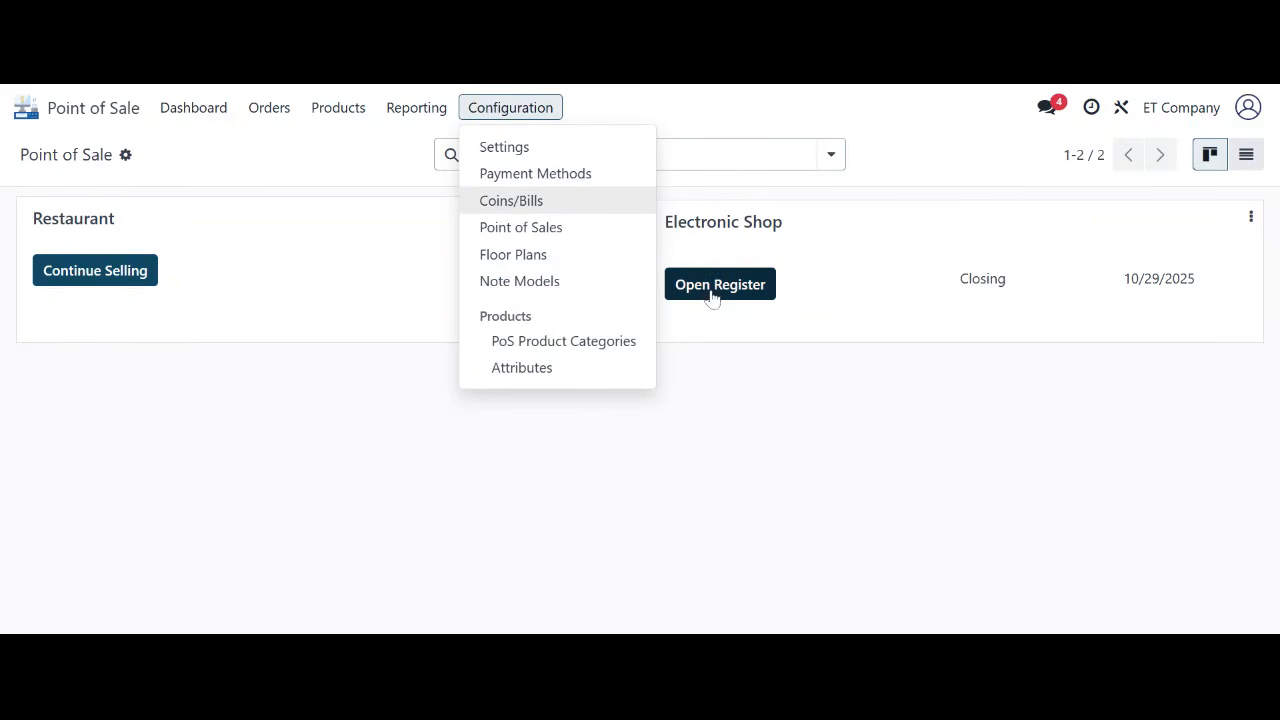
pyautogui.click(485, 158)
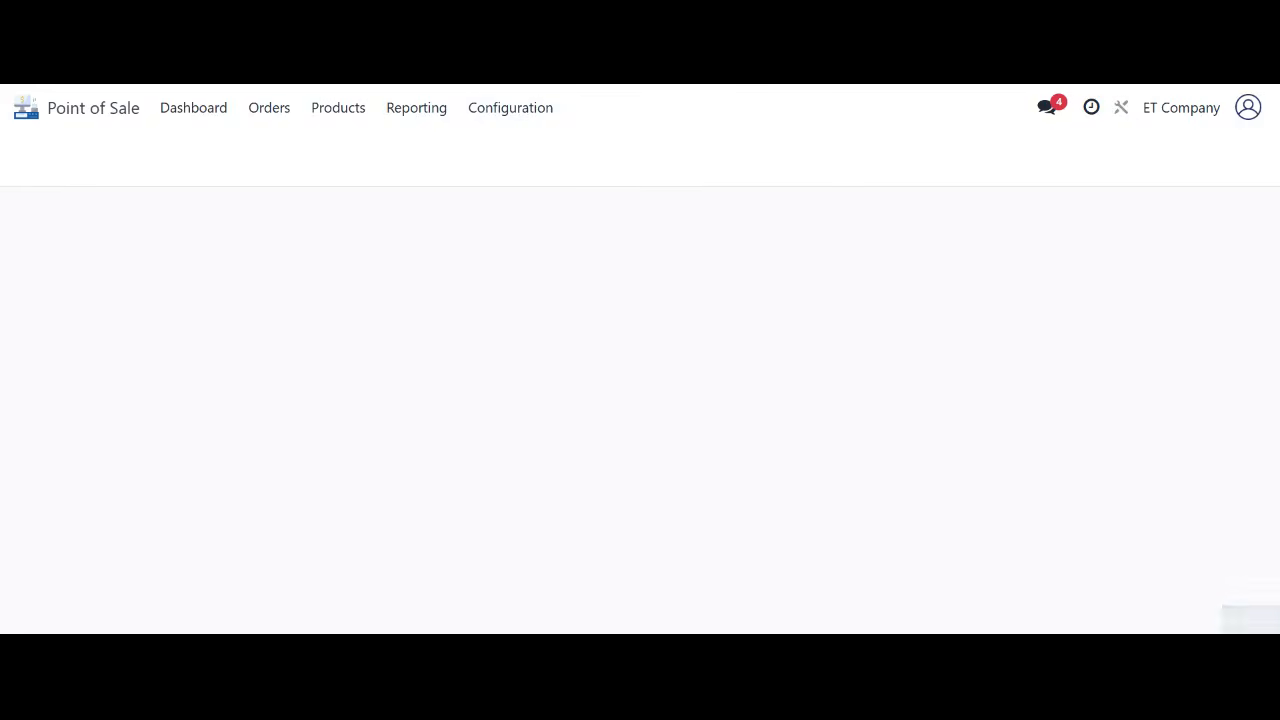
# Step: Add Customer Account and Cash to the shop's available payment methods and try to save the settings
pyautogui.scroll(-3, 732, 410)
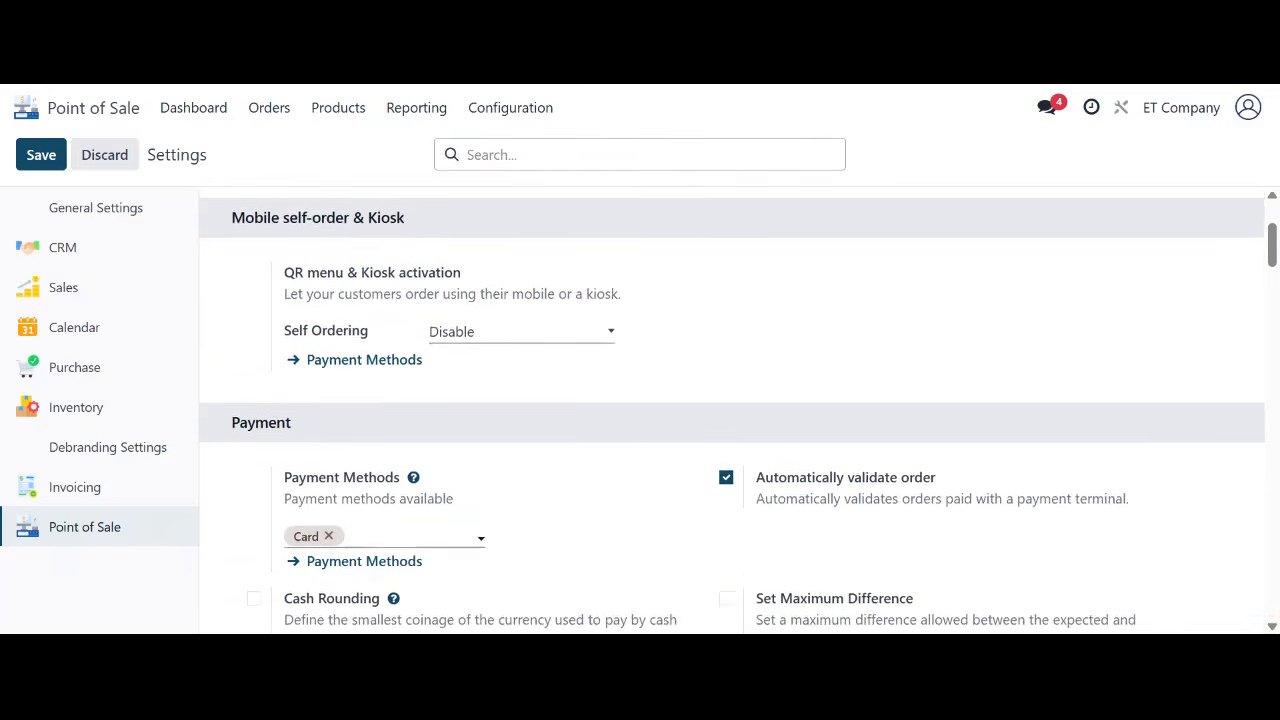
pyautogui.click(420, 421)
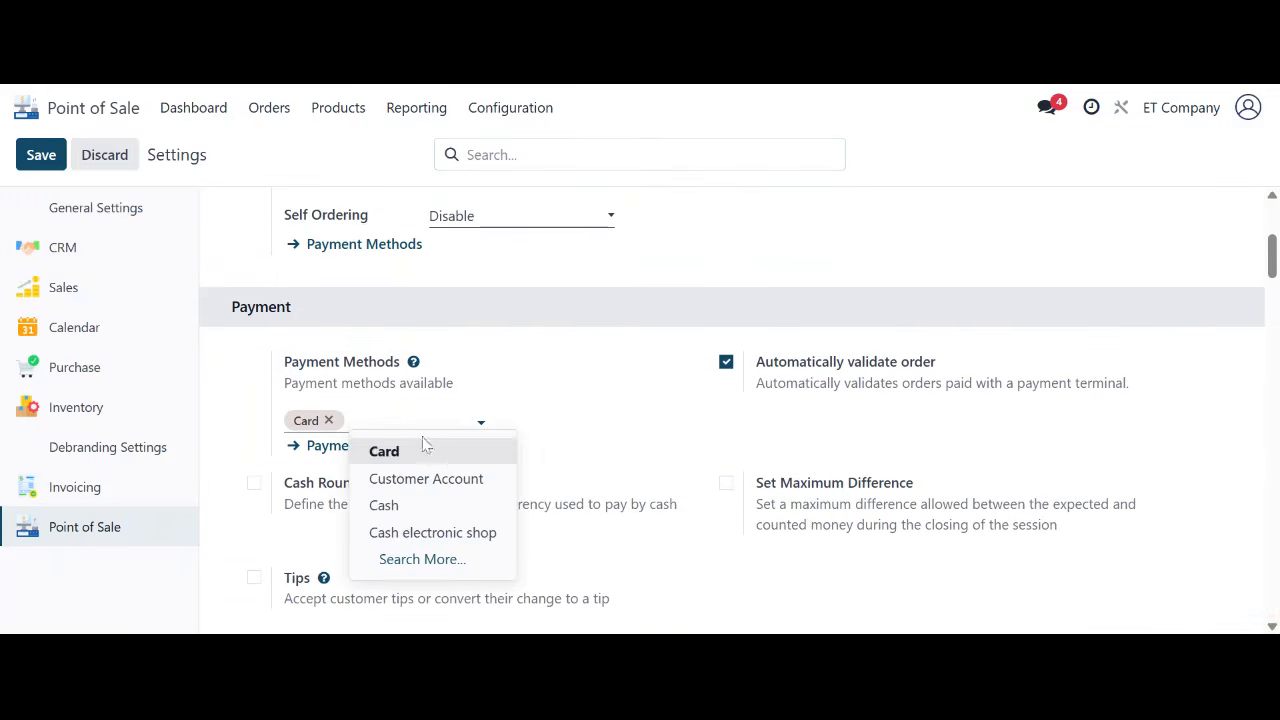
pyautogui.click(460, 489)
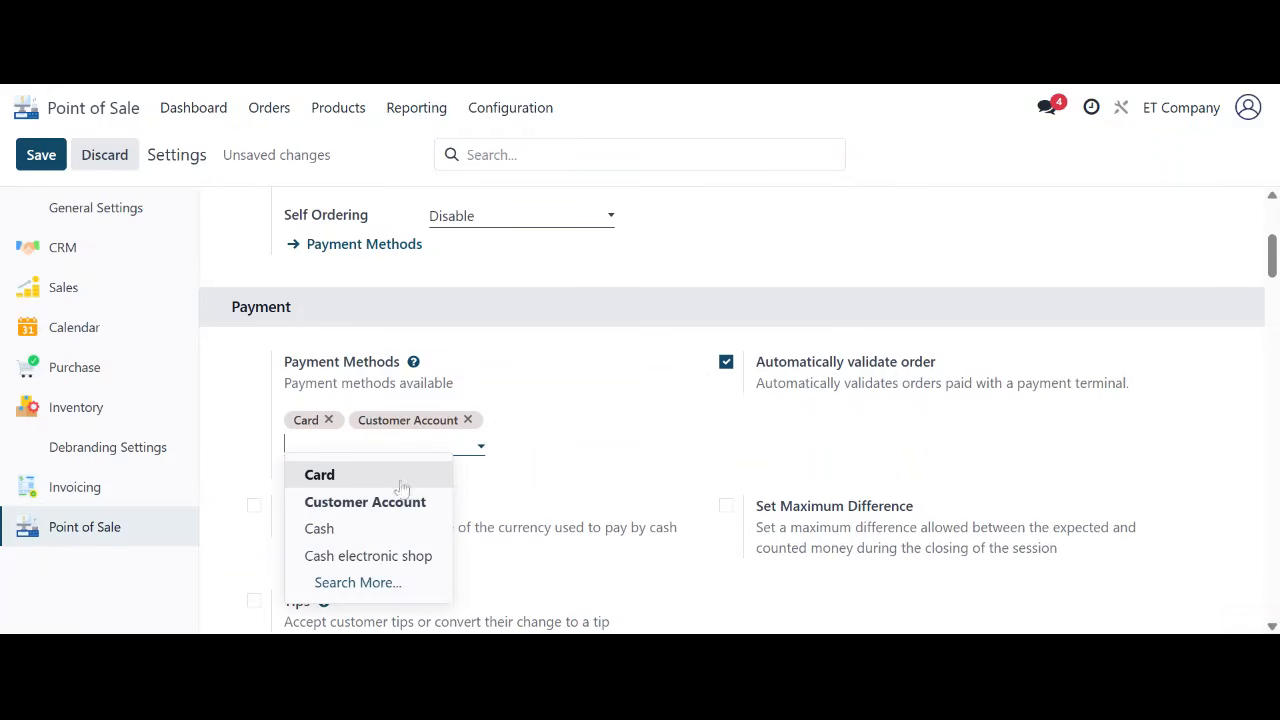
pyautogui.click(320, 530)
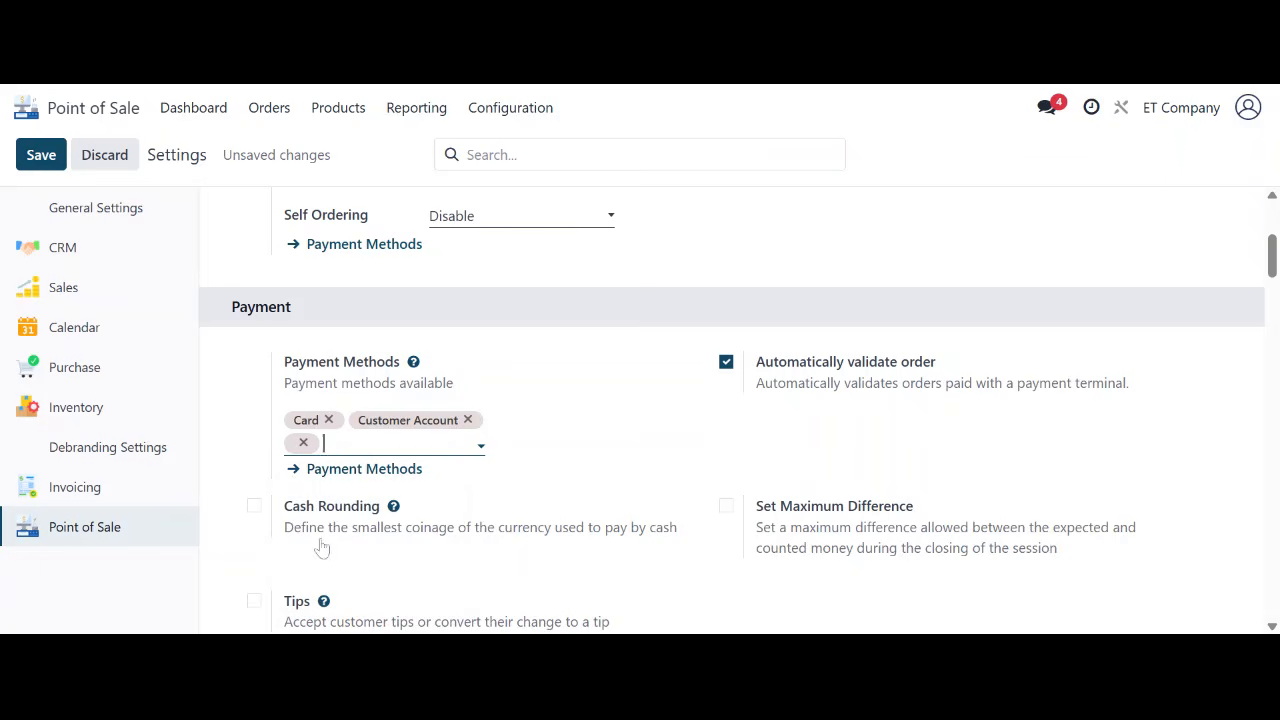
pyautogui.click(40, 156)
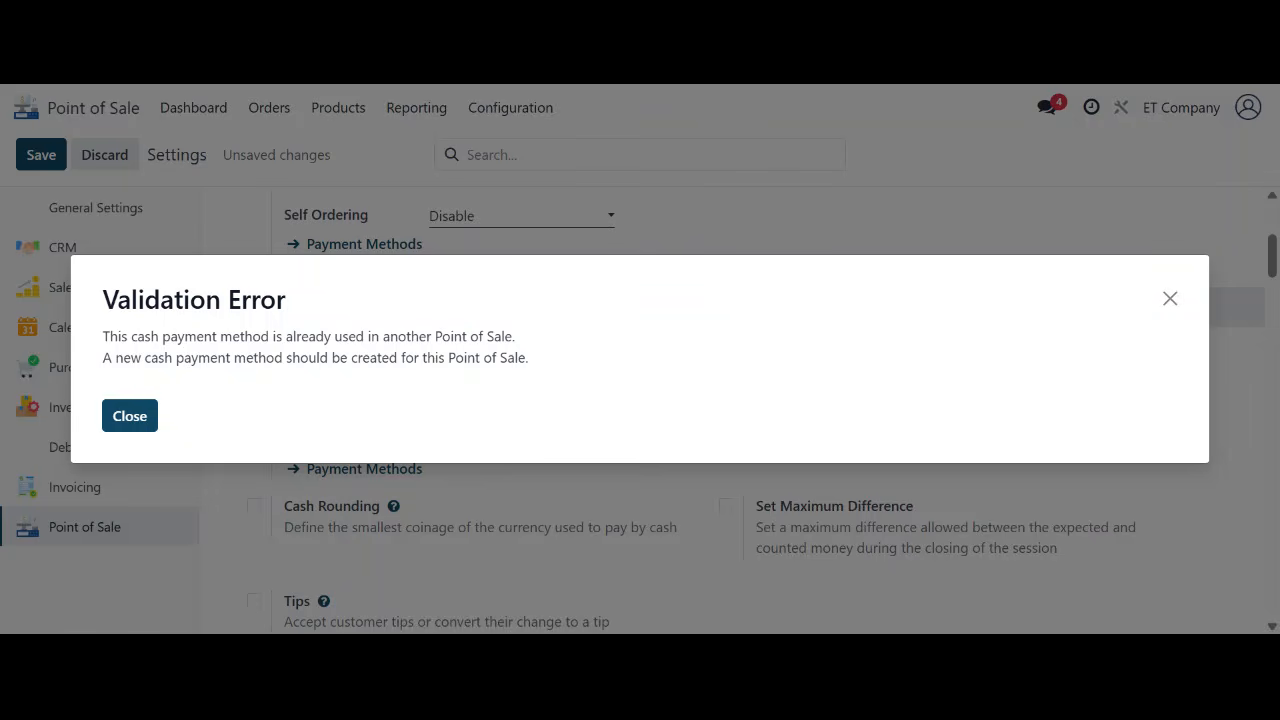
# Step: Dismiss the error, replace the Cash payment method with Cash electronic shop and save the settings
pyautogui.click(118, 417)
pyautogui.click(328, 448)
pyautogui.click(328, 450)
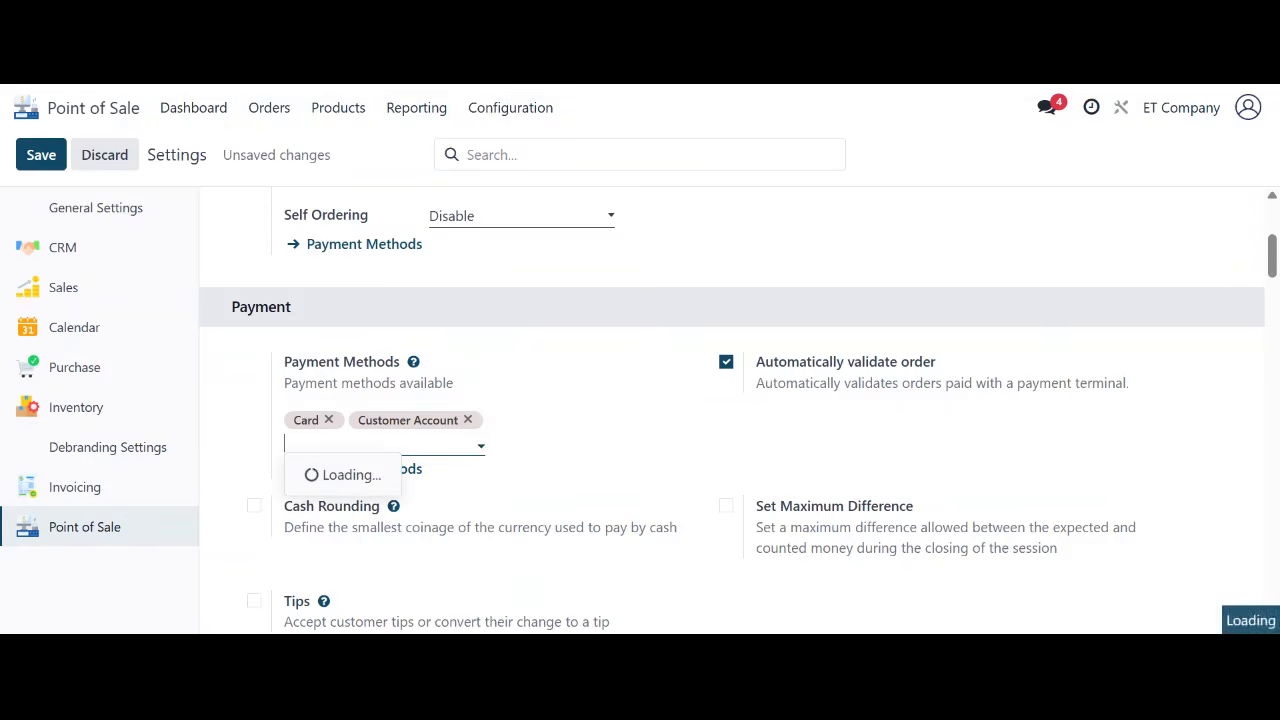
pyautogui.click(362, 556)
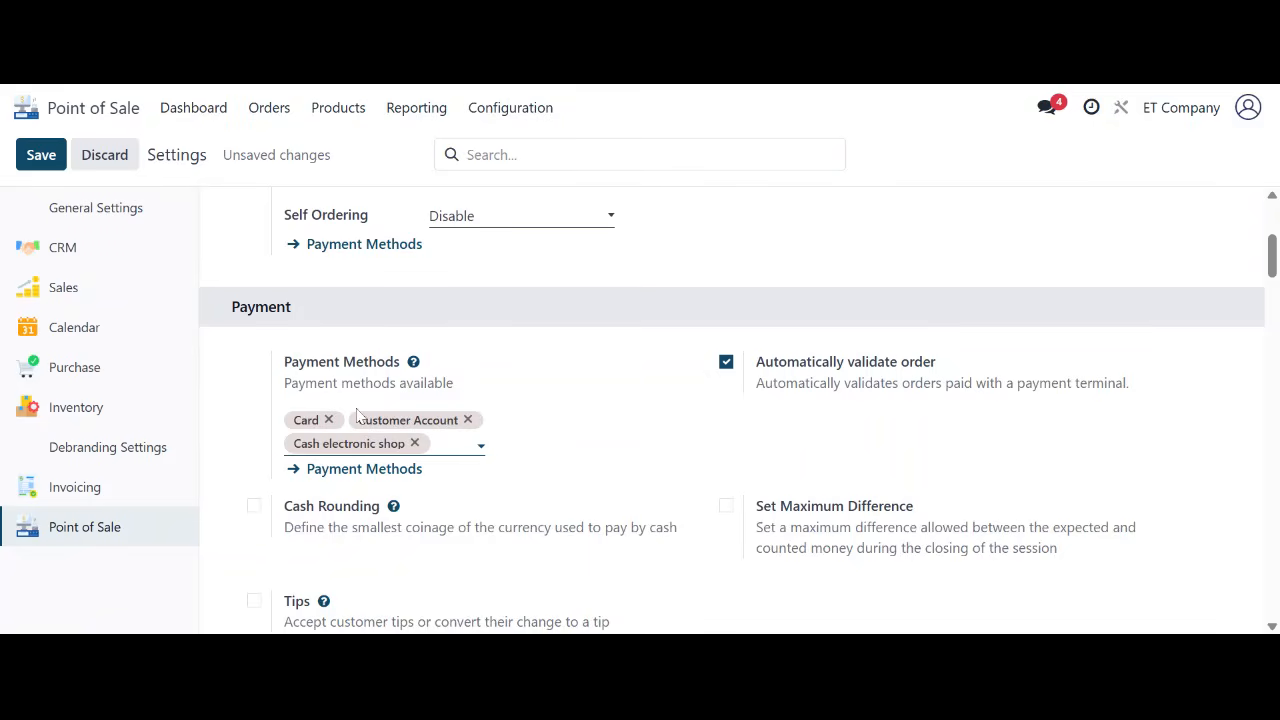
pyautogui.click(43, 158)
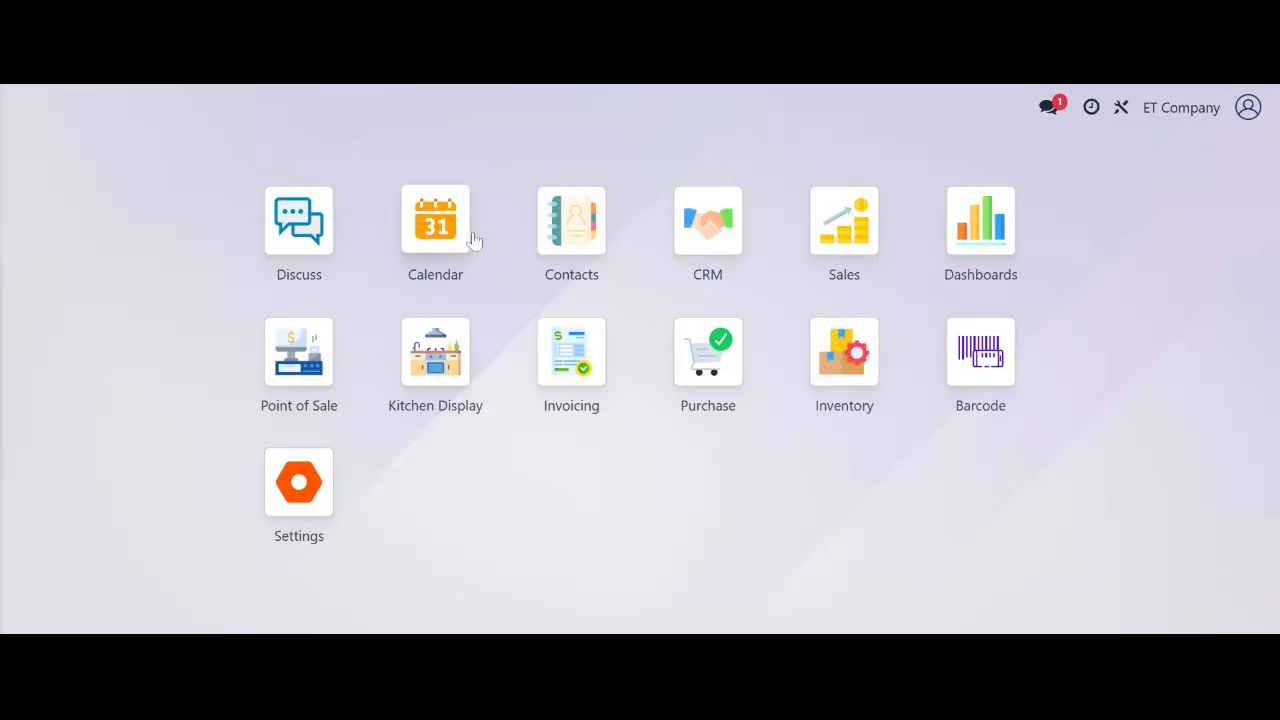
# Step: Open the Electronic Shop's register from the Point of Sale app with 10000 opening cash and the opening note "Chang"
pyautogui.click(312, 362)
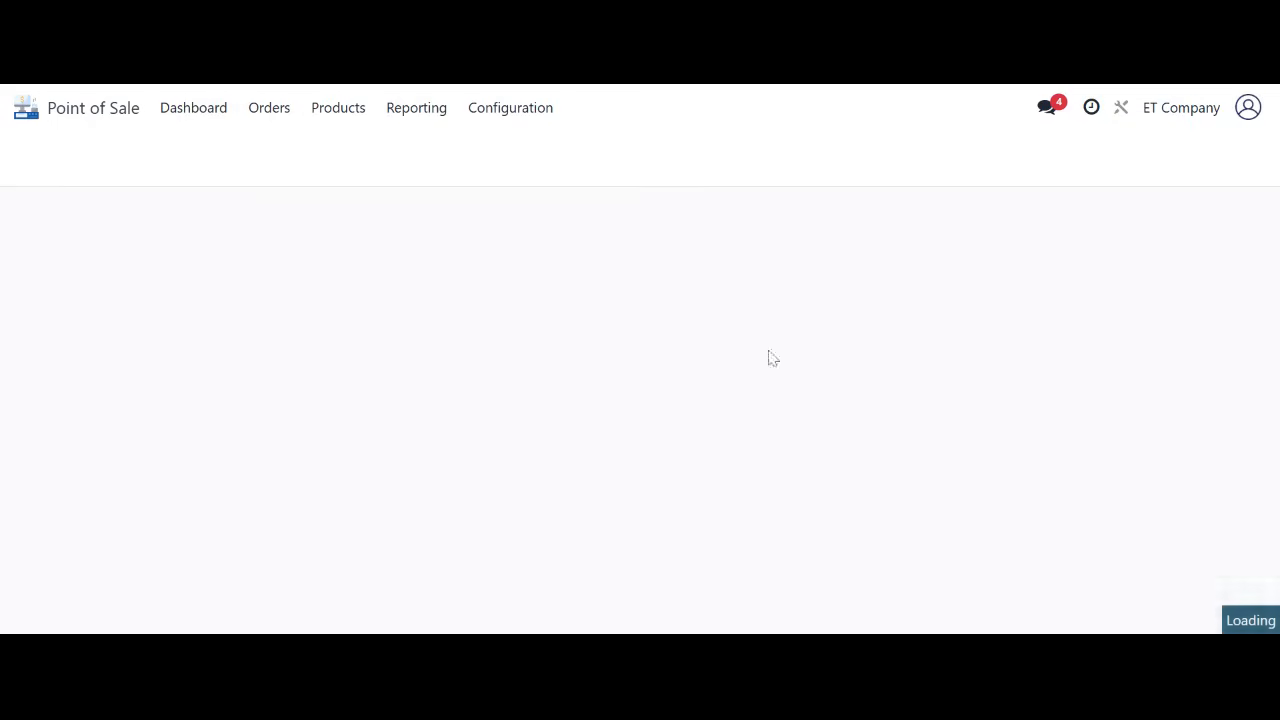
pyautogui.click(734, 289)
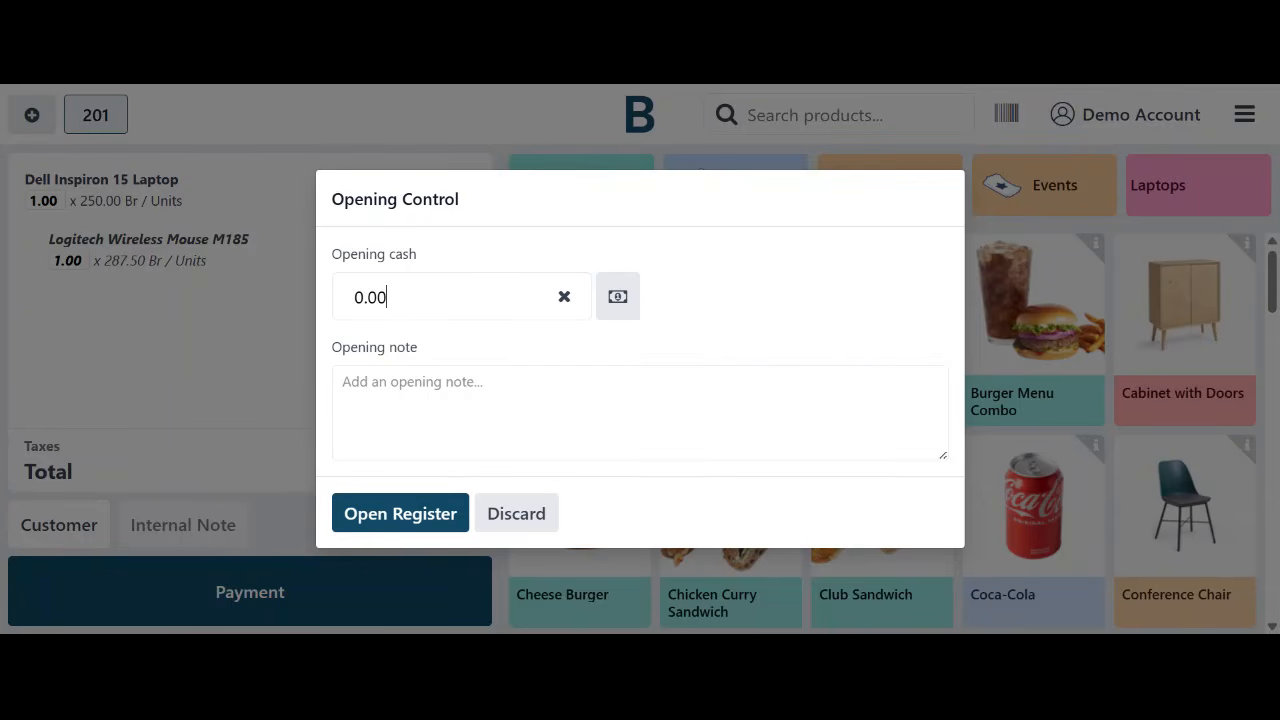
pyautogui.write('1000')
pyautogui.press('Tab')
pyautogui.press('Tab')
pyautogui.write('Chang')
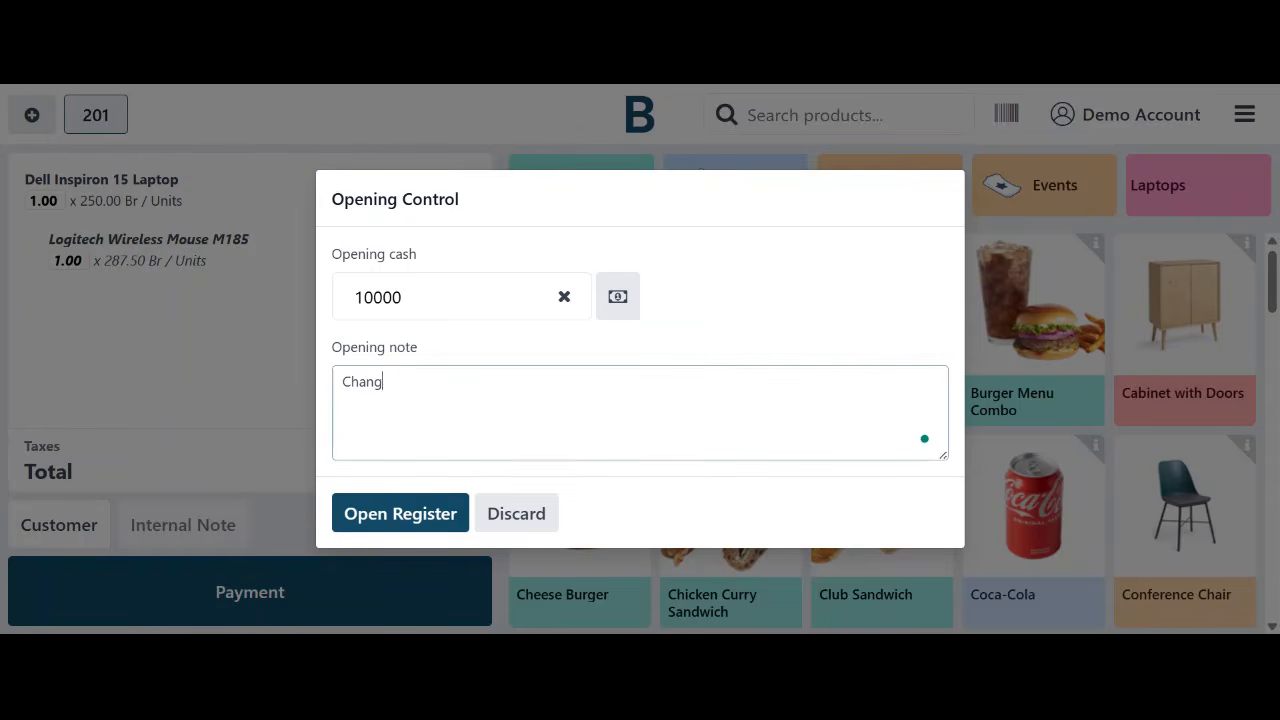
pyautogui.click(395, 516)
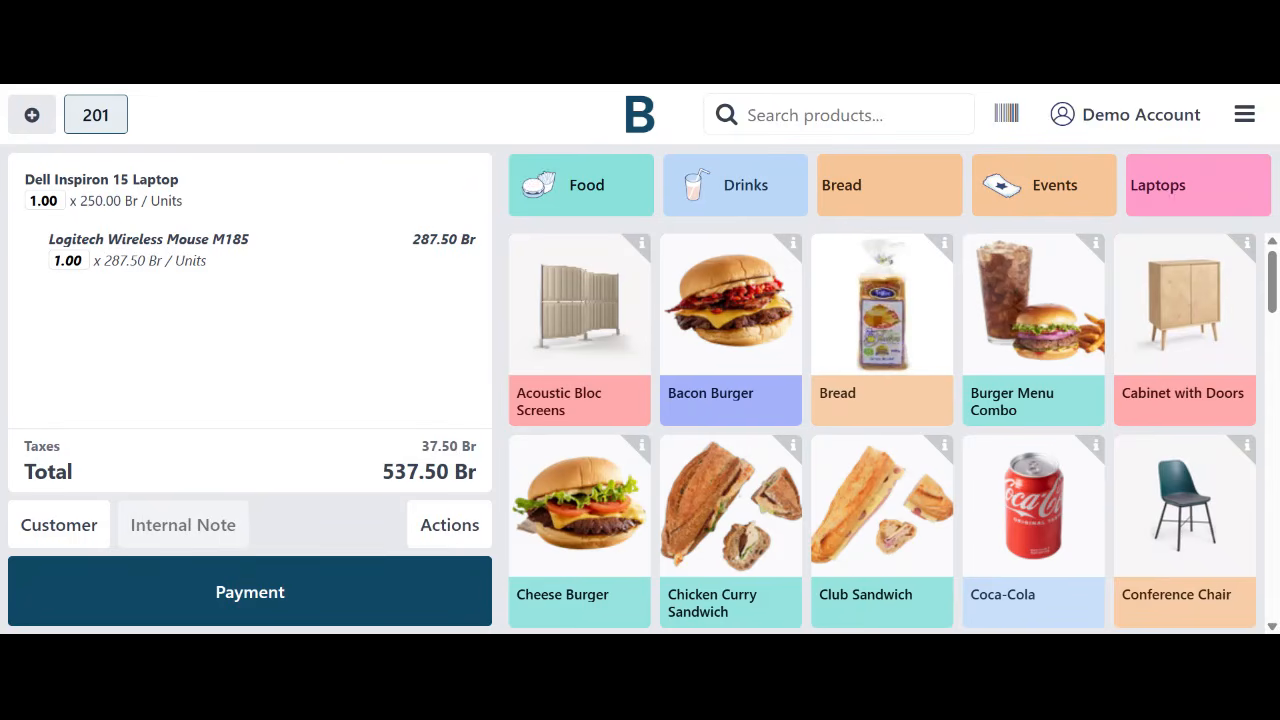
# Step: Add an XL Bacon Burger with Fries and a Cheese Burger with Belgian fresh homemade fries to the current order
pyautogui.click(399, 273)
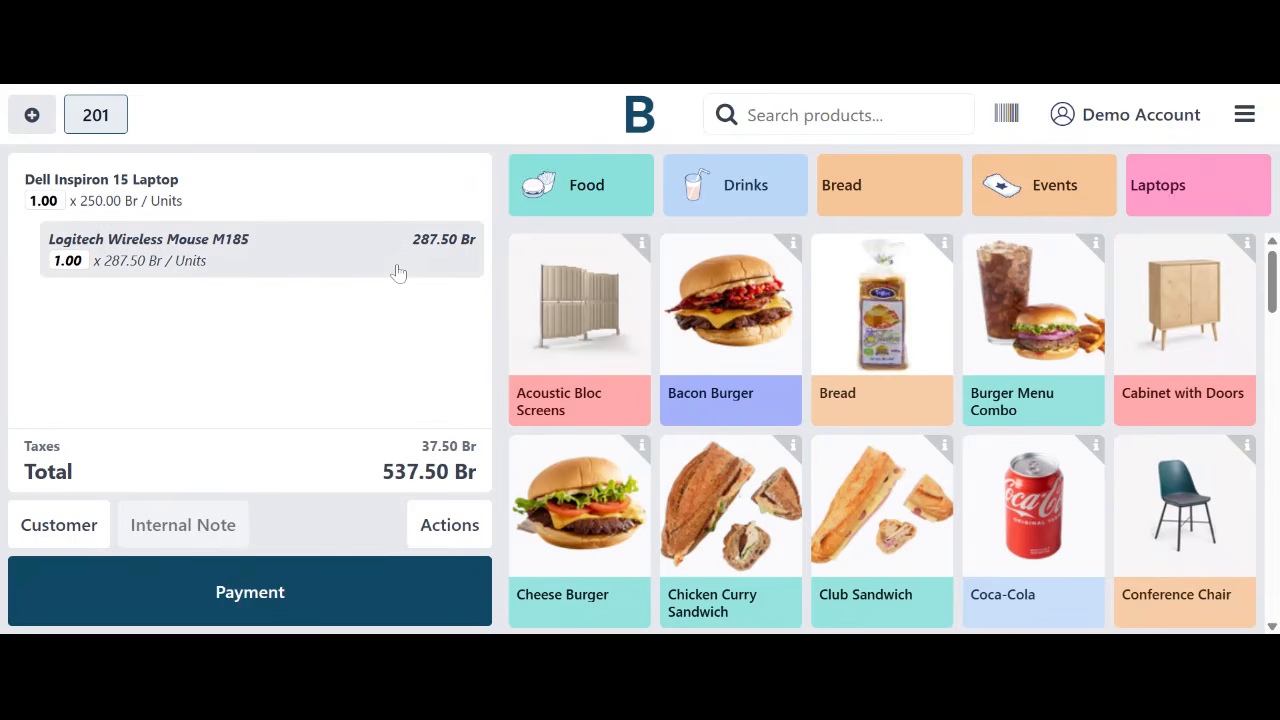
pyautogui.click(713, 336)
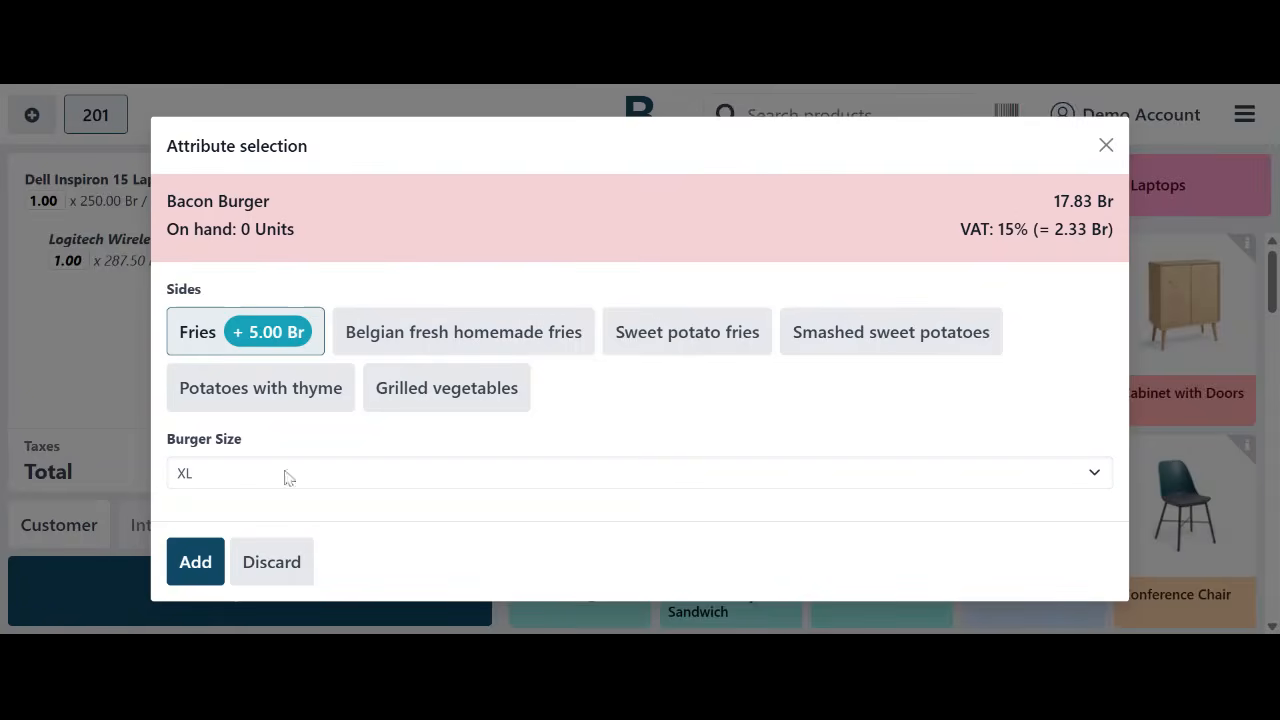
pyautogui.click(195, 561)
pyautogui.click(563, 511)
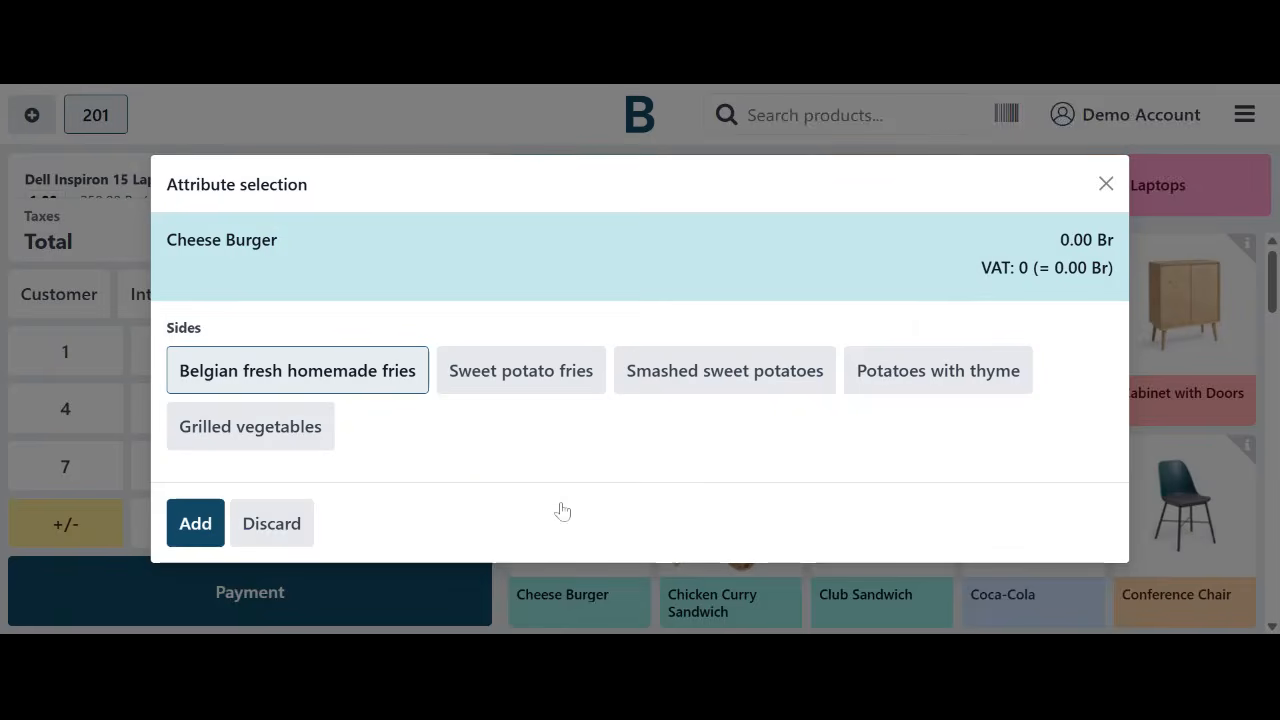
pyautogui.click(195, 523)
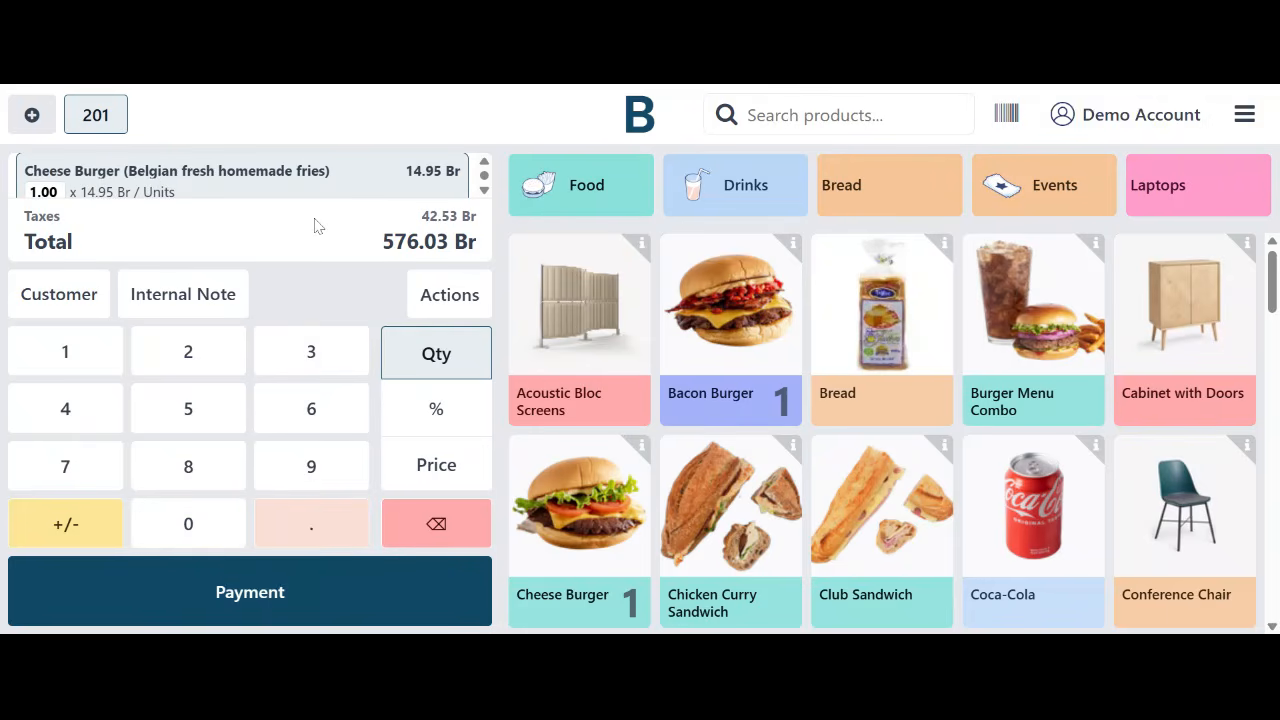
# Step: Review the order lines, deselect the Cheese Burger line and proceed to payment
pyautogui.scroll(2, 205, 184)
pyautogui.scroll(-3, 205, 184)
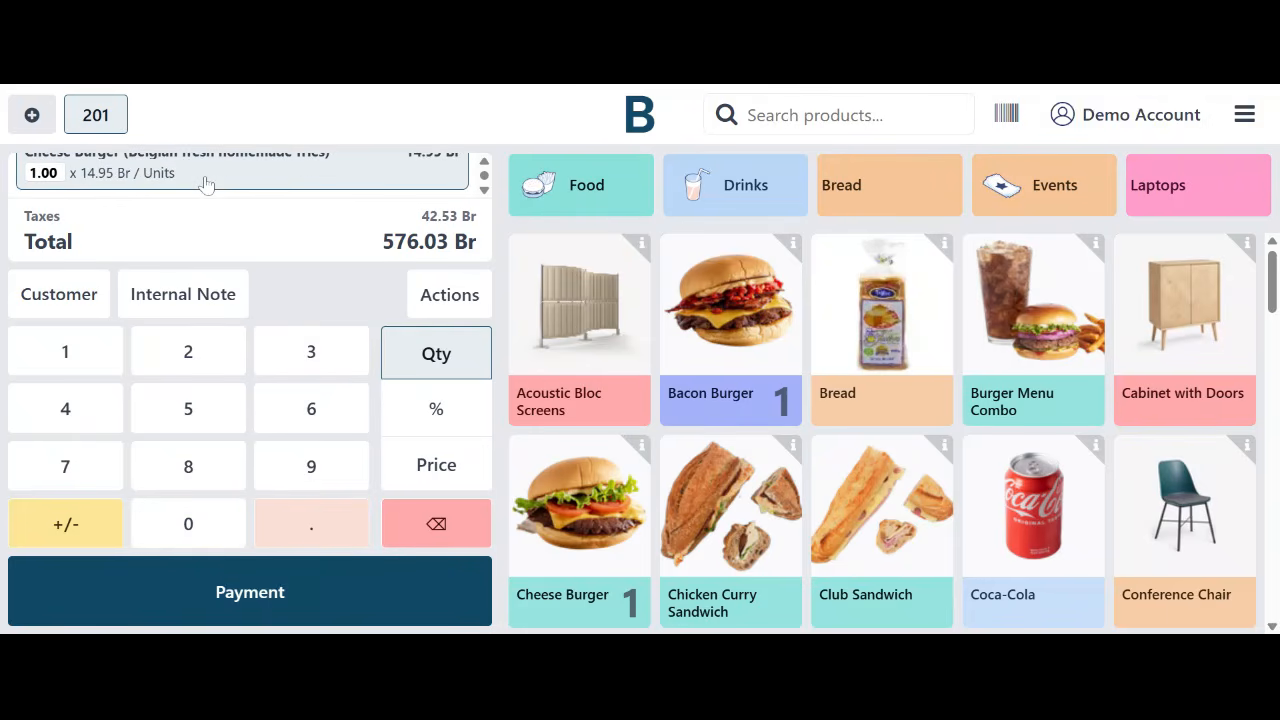
pyautogui.click(175, 199)
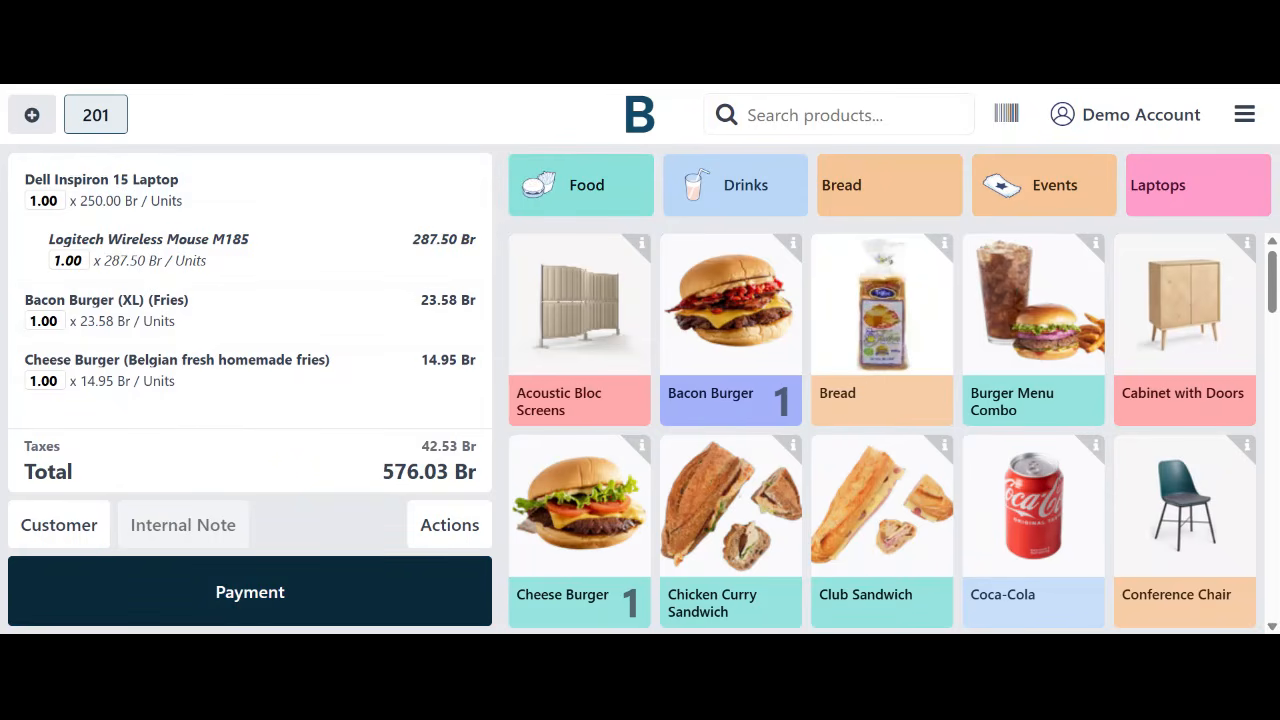
pyautogui.click(240, 600)
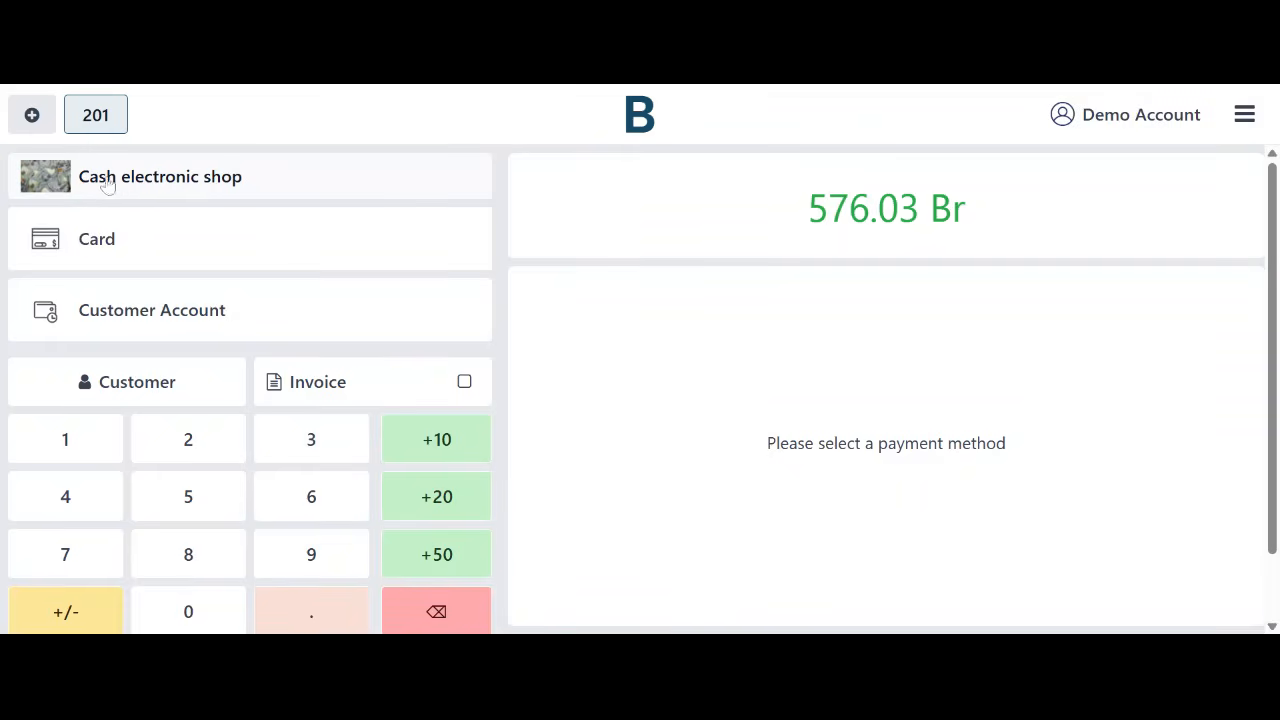
# Step: Try charging the whole order to Customer Account and remove that payment line
pyautogui.click(182, 322)
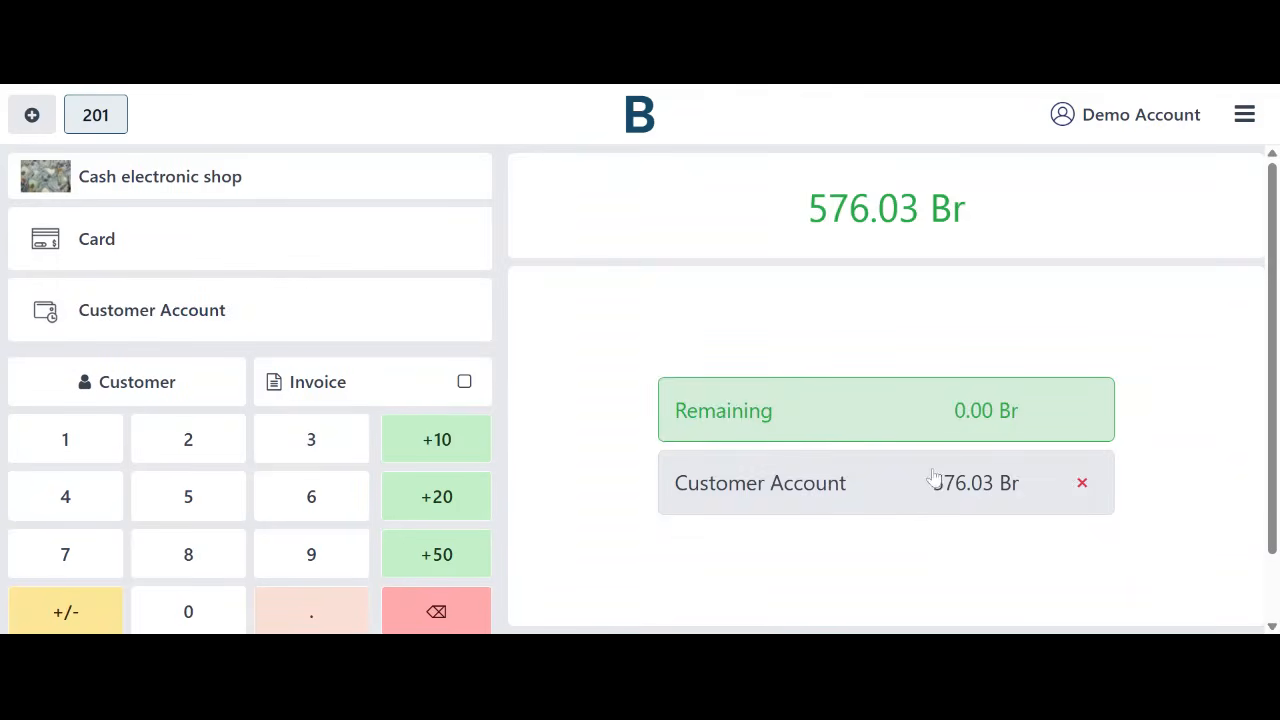
pyautogui.click(1081, 485)
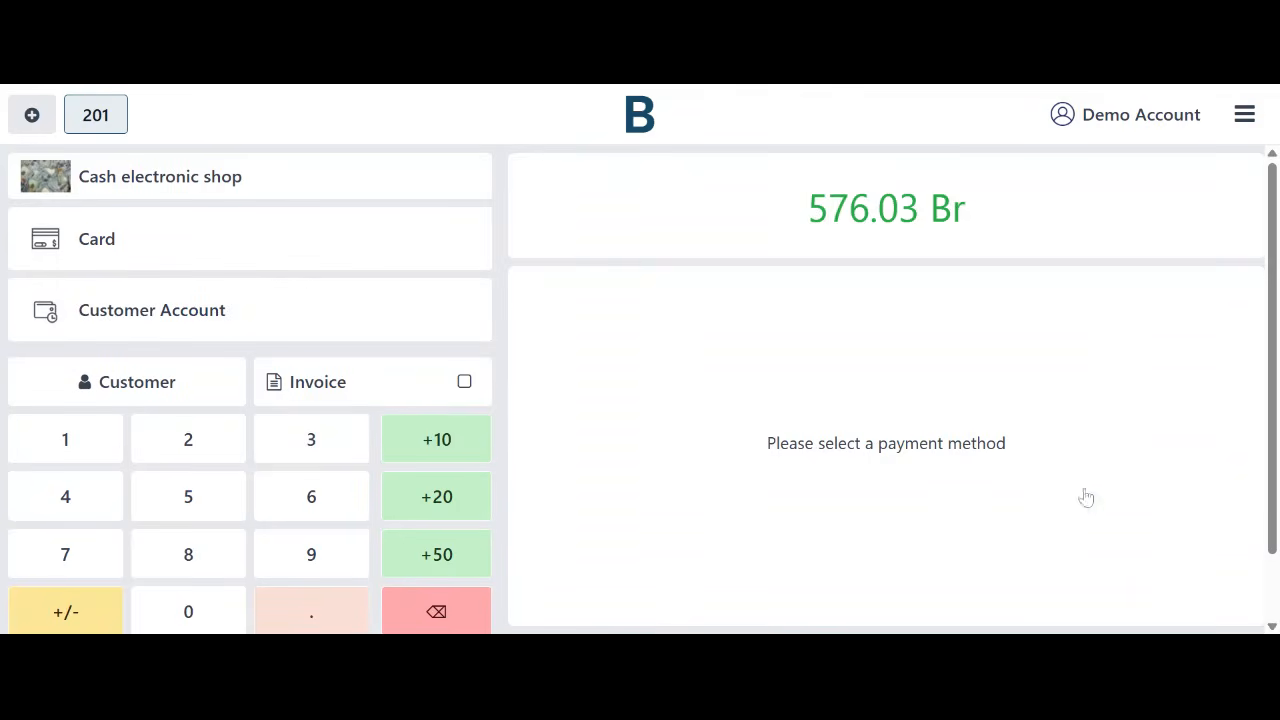
# Step: Try splitting the payment into 200 by Cash electronic shop, 176 by Card and the remainder on Customer Account
pyautogui.click(149, 200)
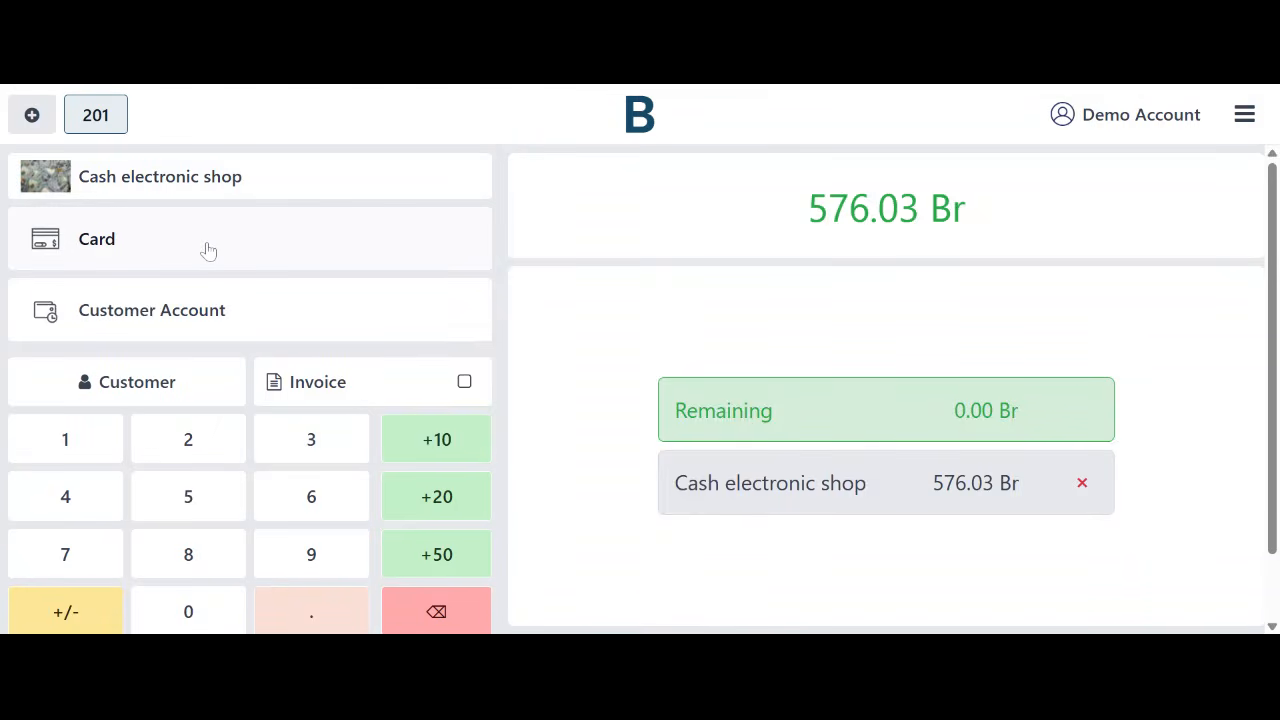
pyautogui.write('200')
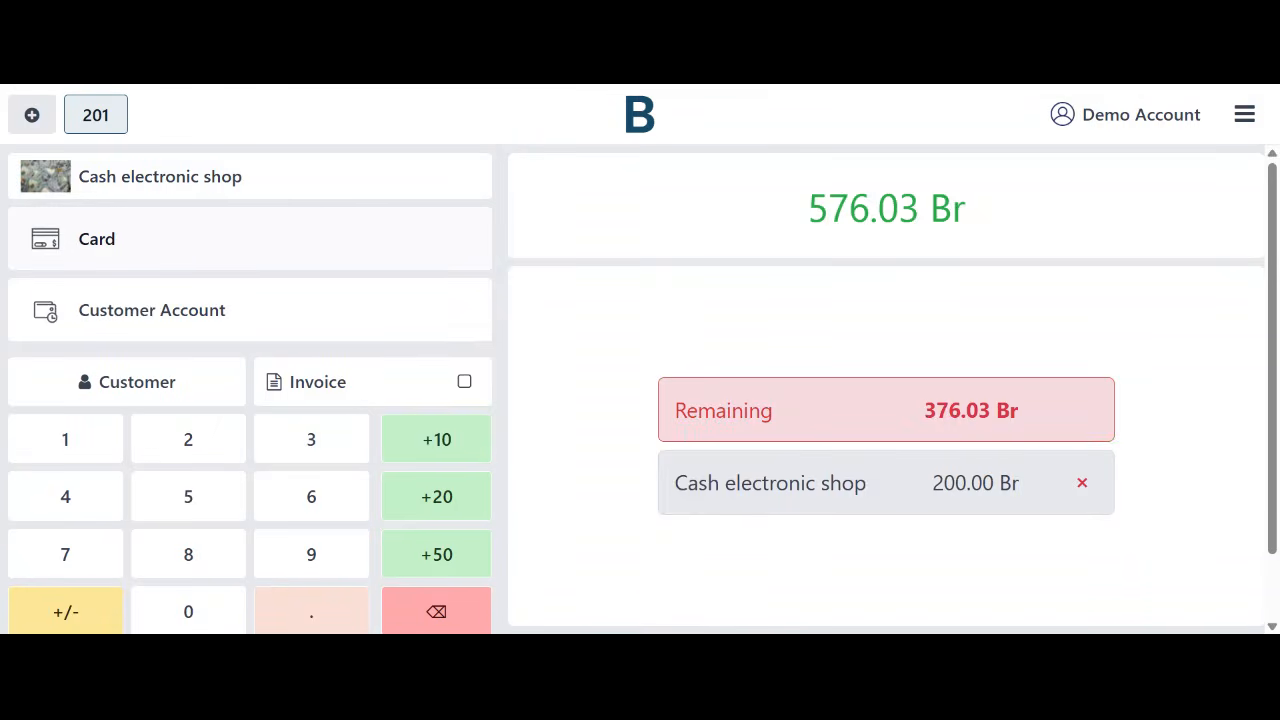
pyautogui.click(110, 249)
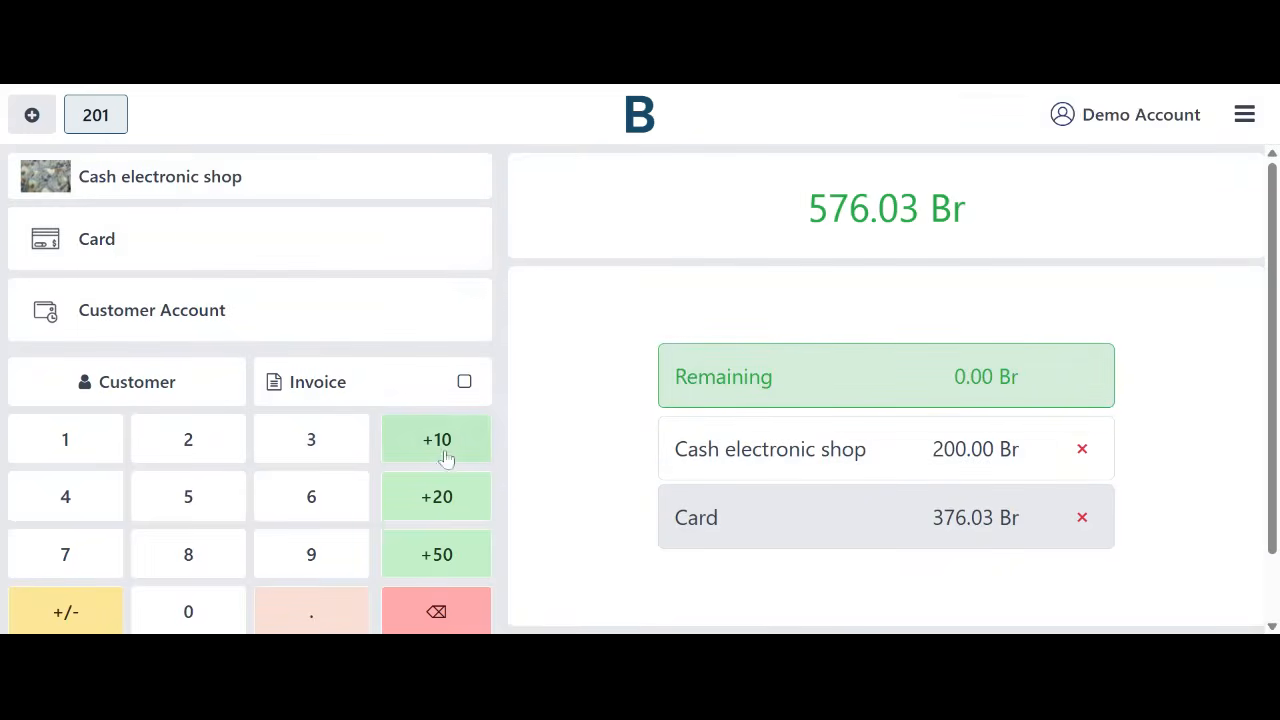
pyautogui.write('176')
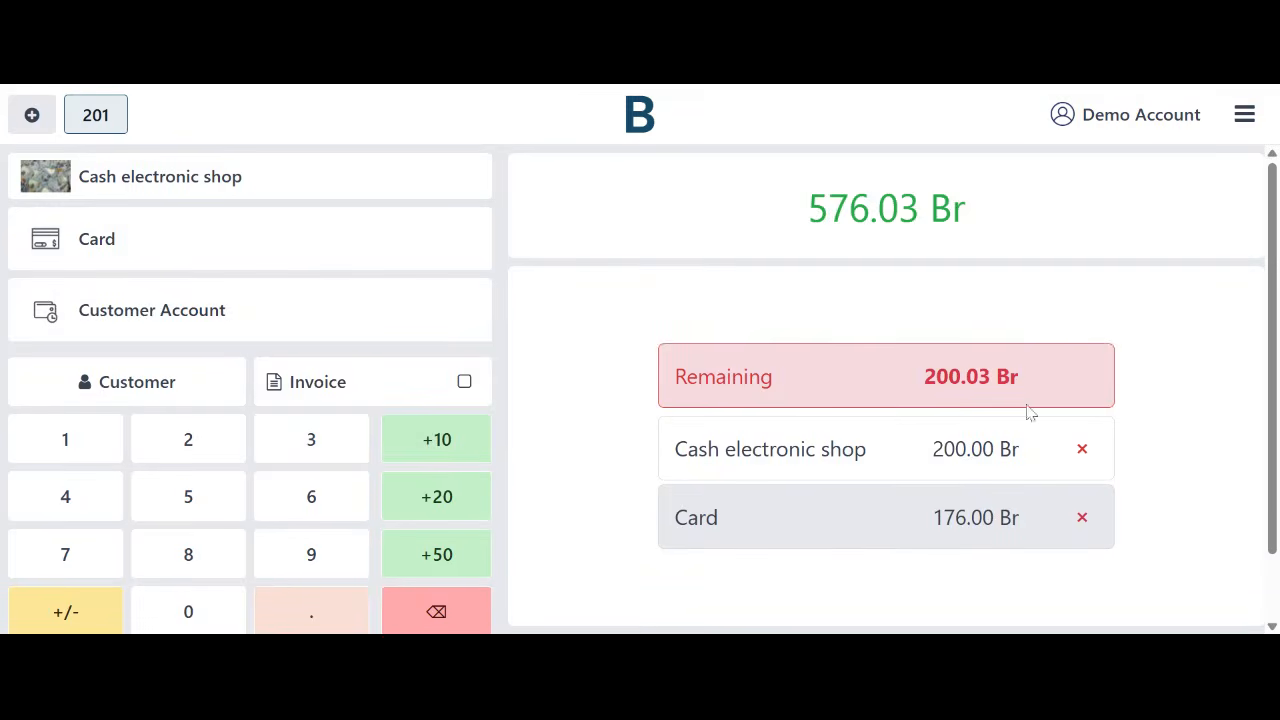
pyautogui.click(222, 332)
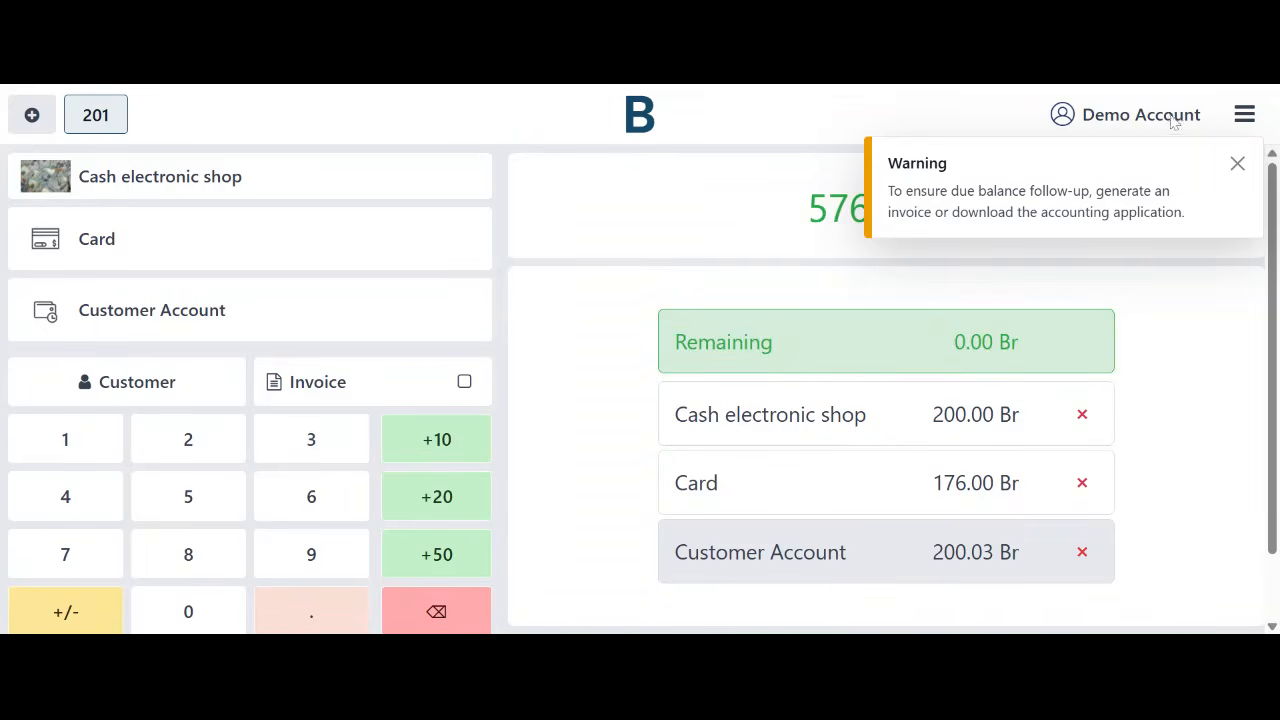
pyautogui.click(1236, 162)
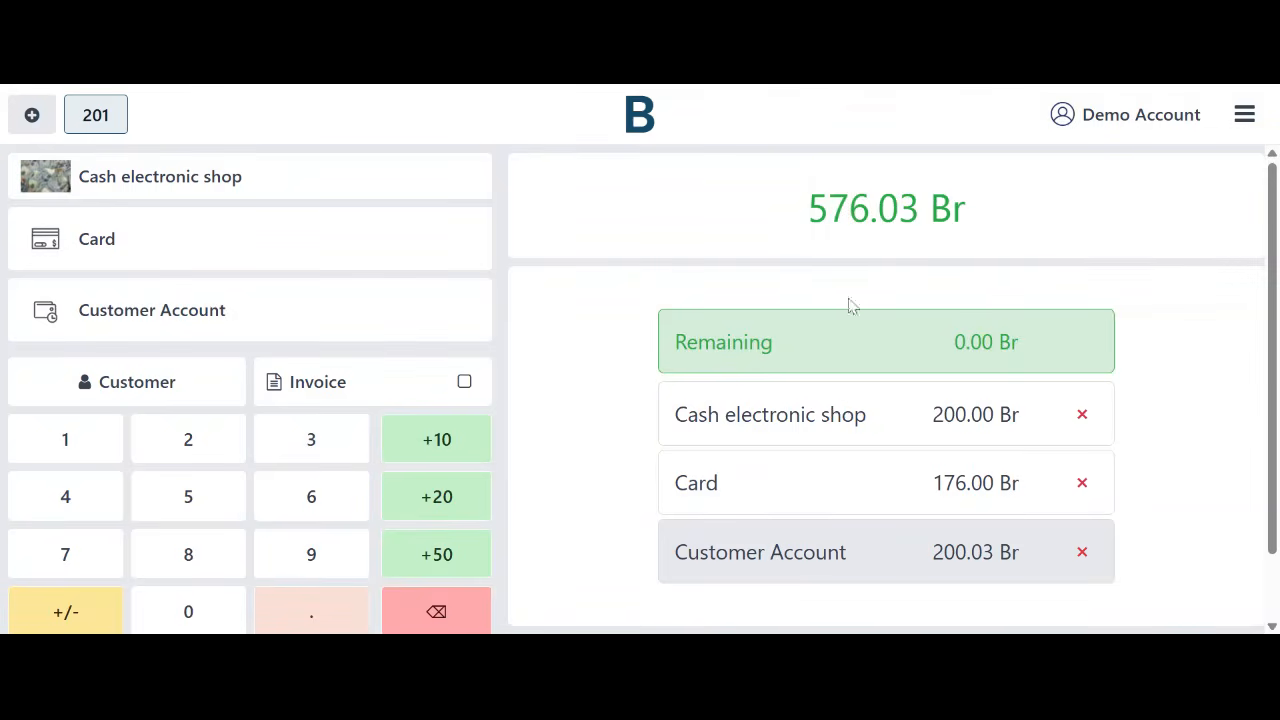
# Step: Remove the Card, Customer Account and Cash electronic shop payment lines from the order
pyautogui.click(1081, 488)
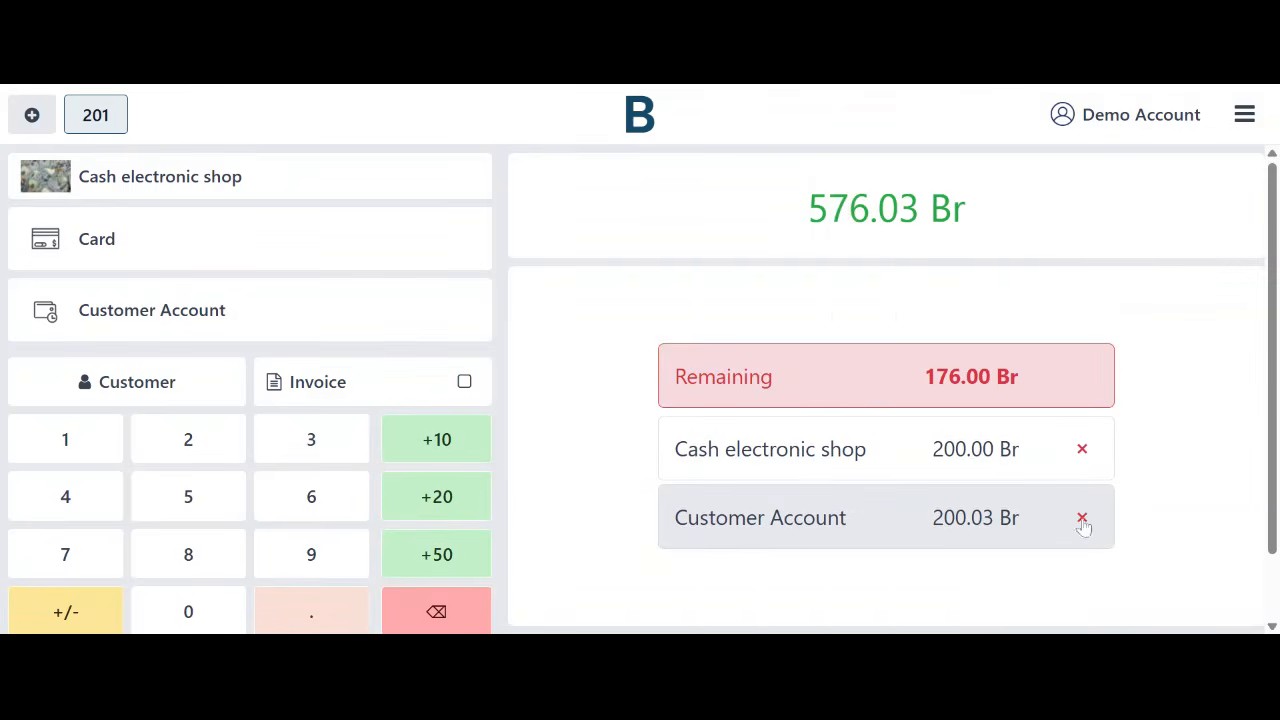
pyautogui.click(1082, 518)
pyautogui.click(1084, 485)
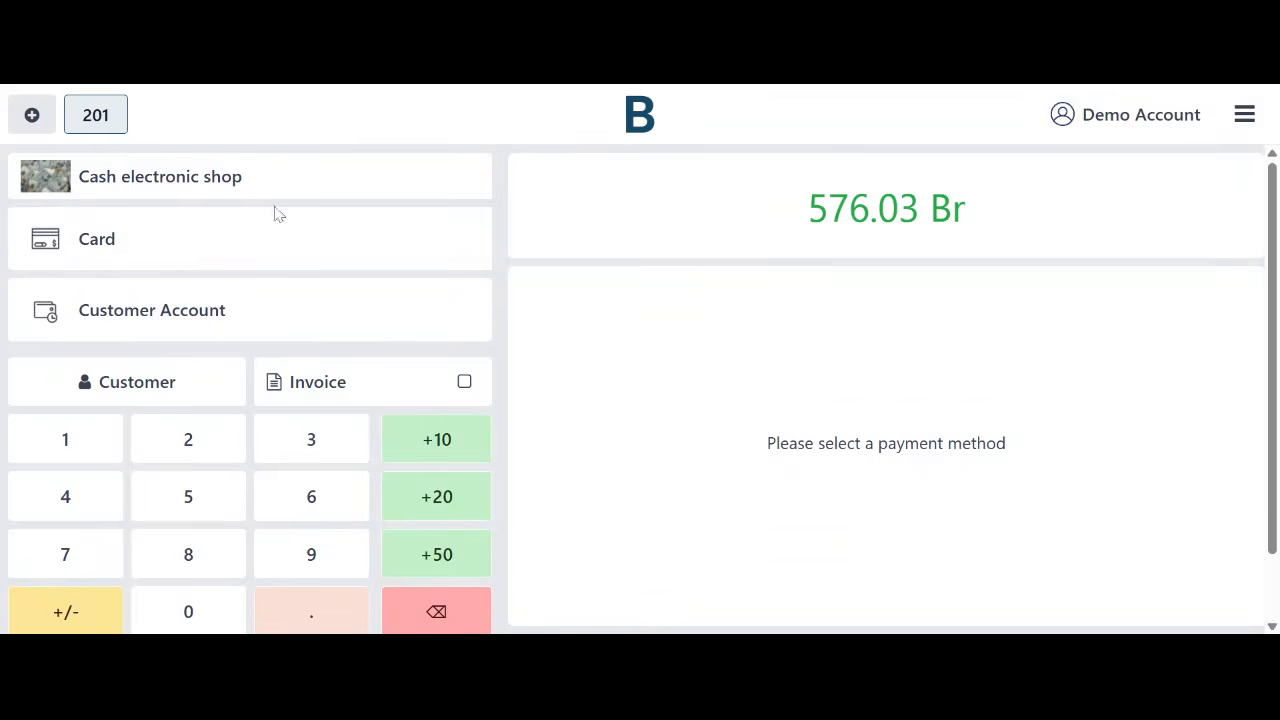
# Step: Pay the full order amount with Cash electronic shop and validate the payment
pyautogui.click(230, 194)
pyautogui.scroll(-1, 410, 472)
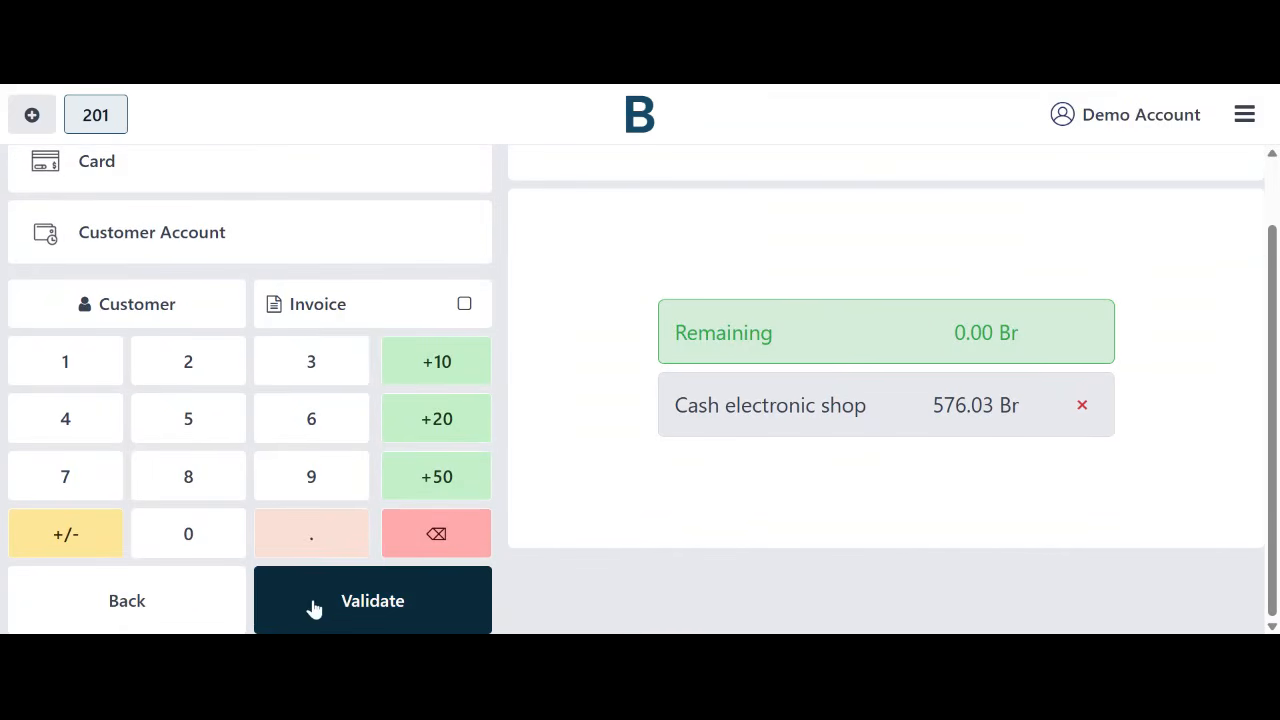
pyautogui.click(358, 602)
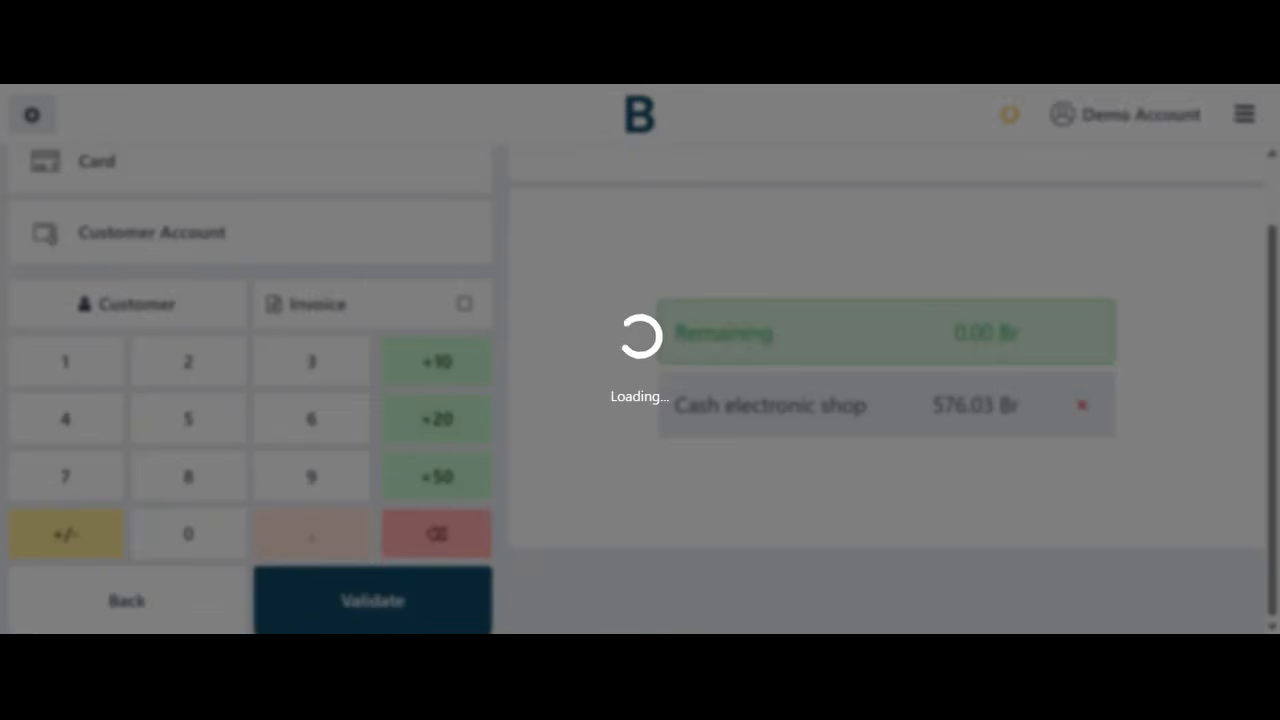
# Step: Examine the receipt's order lines, taxes, total and payment method
pyautogui.scroll(-3, 967, 462)
pyautogui.scroll(3, 969, 460)
pyautogui.scroll(-3, 968, 458)
pyautogui.scroll(2, 968, 452)
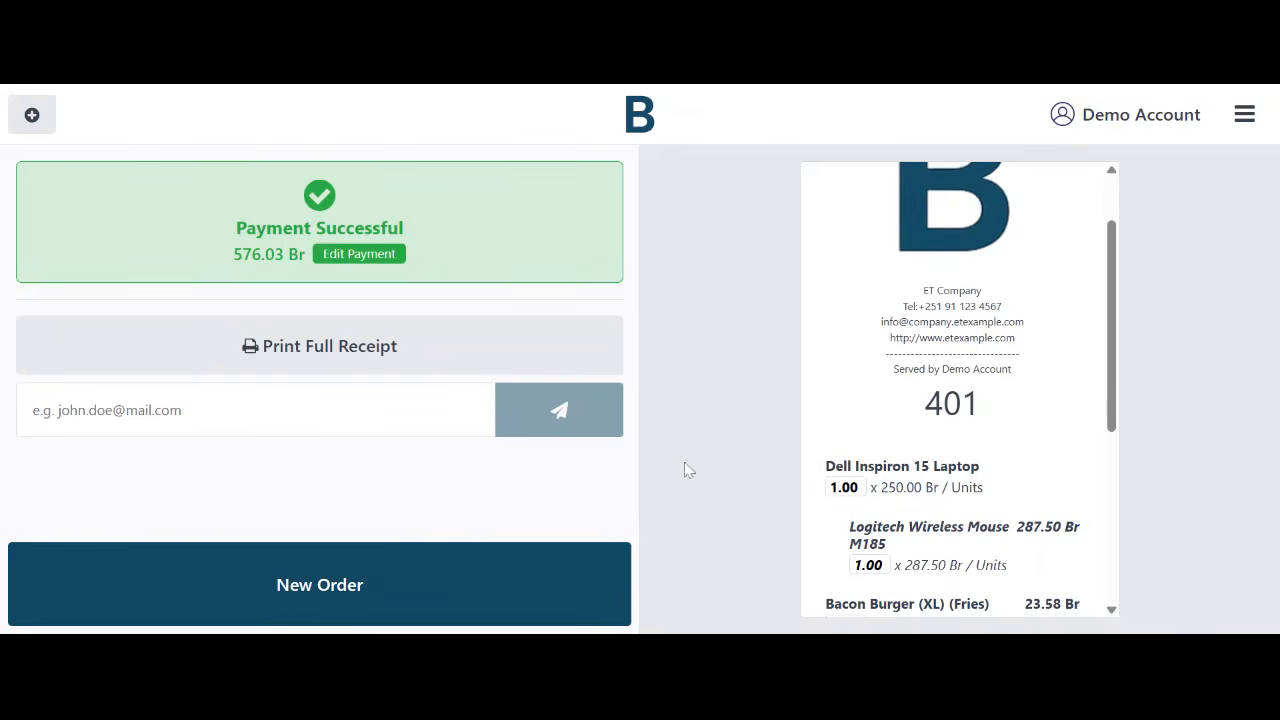
pyautogui.scroll(-3, 917, 385)
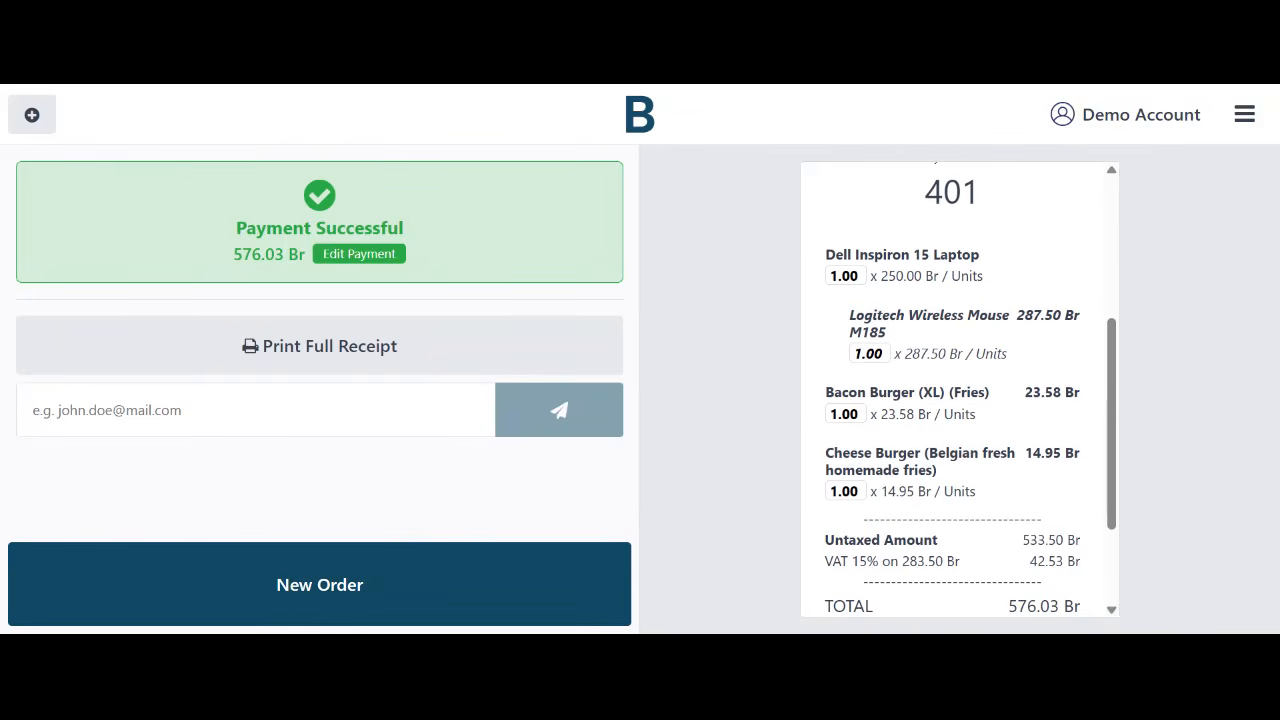
pyautogui.scroll(-1, 917, 440)
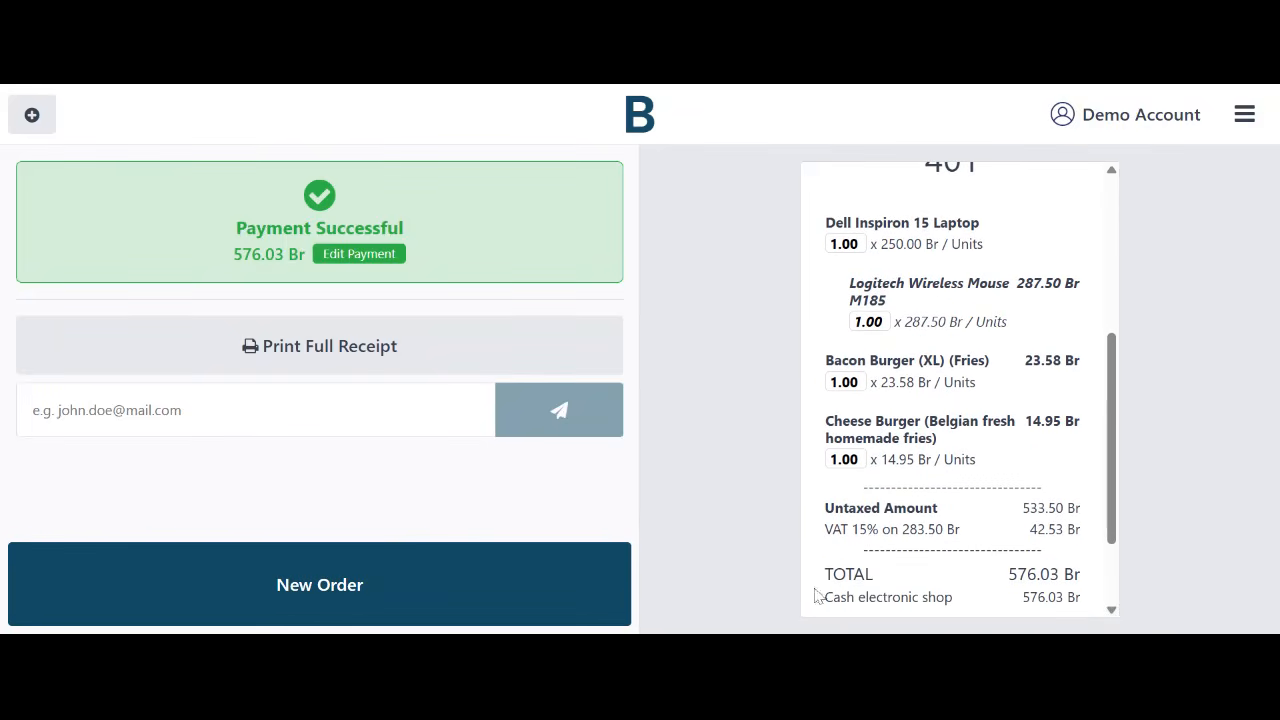